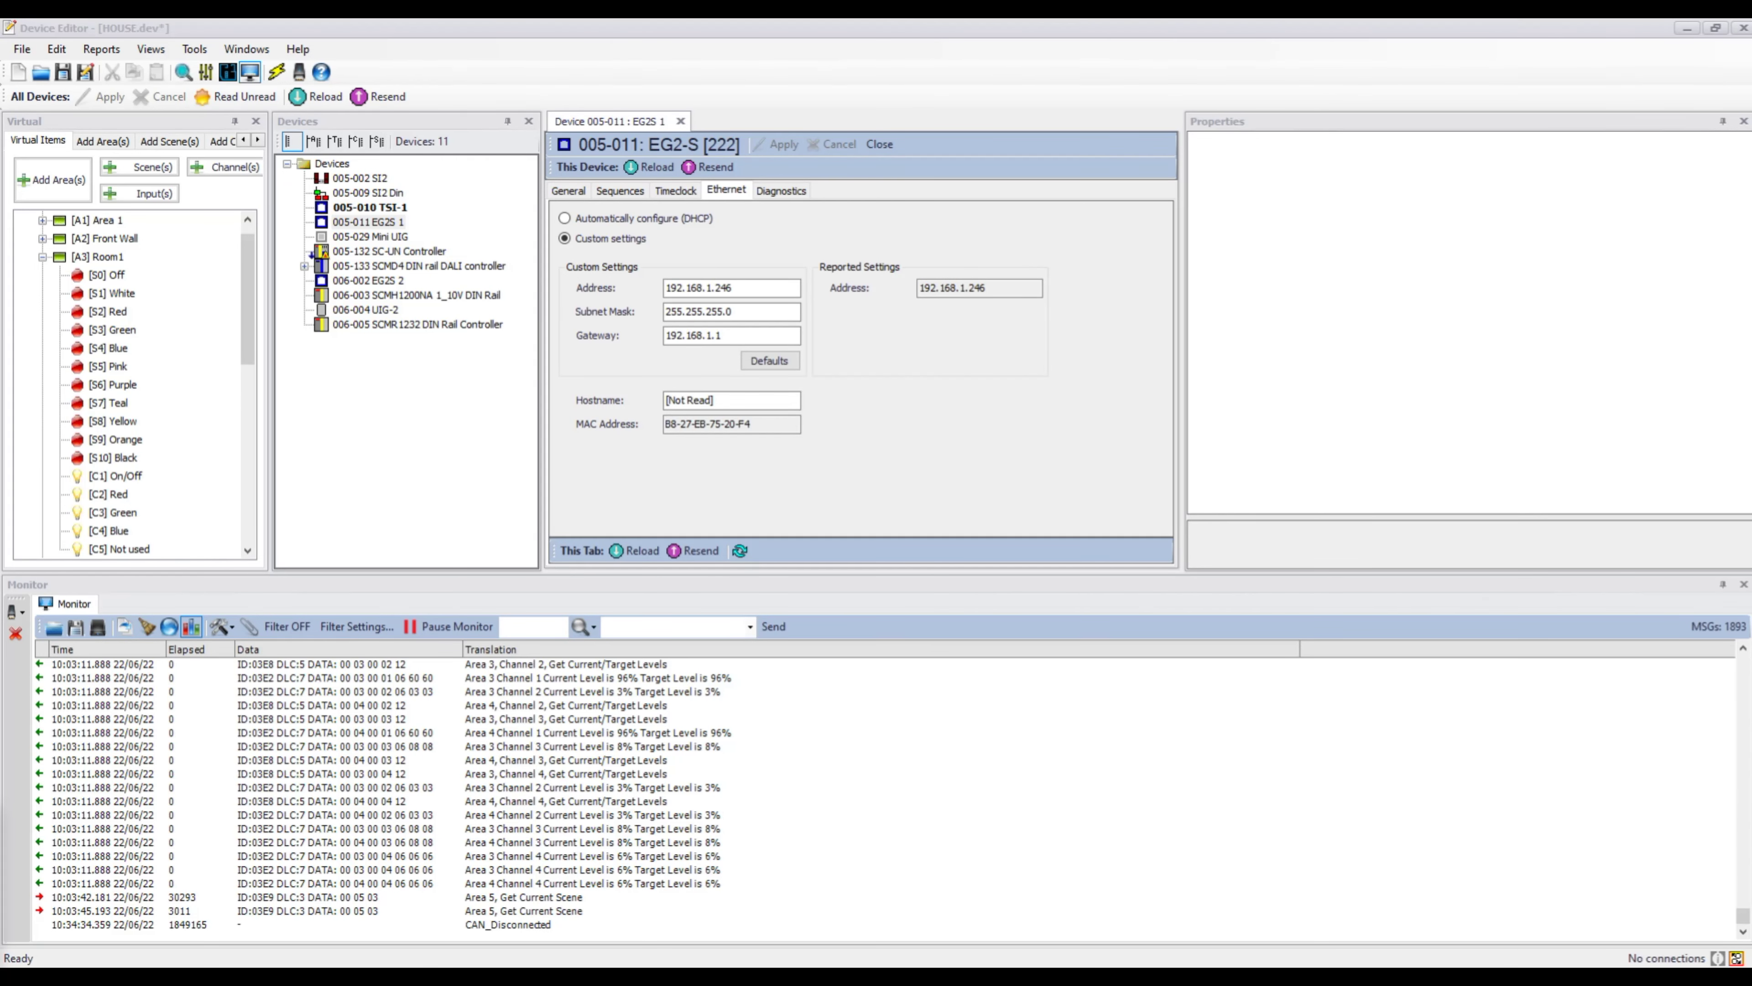
Switch the EG2S 1 device's Ethernet configuration to custom settings and review its address, subnet mask, gateway and MAC address fields.
drag(0, 231, 451, 225)
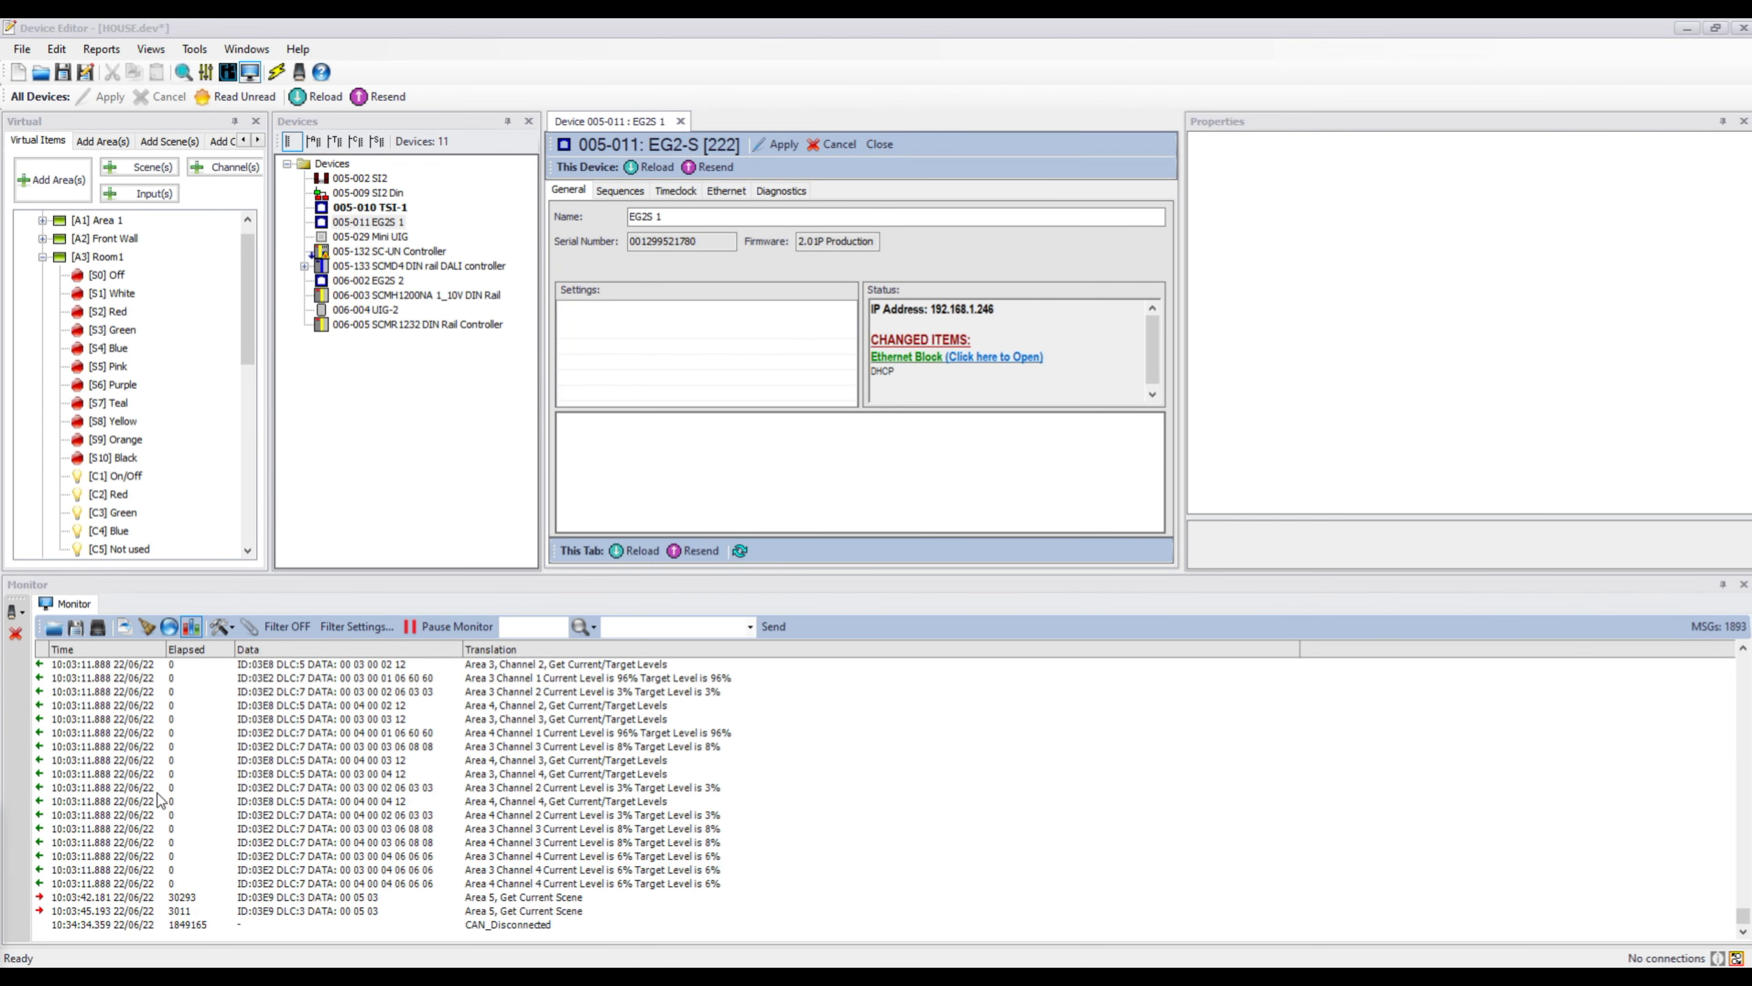
click(727, 189)
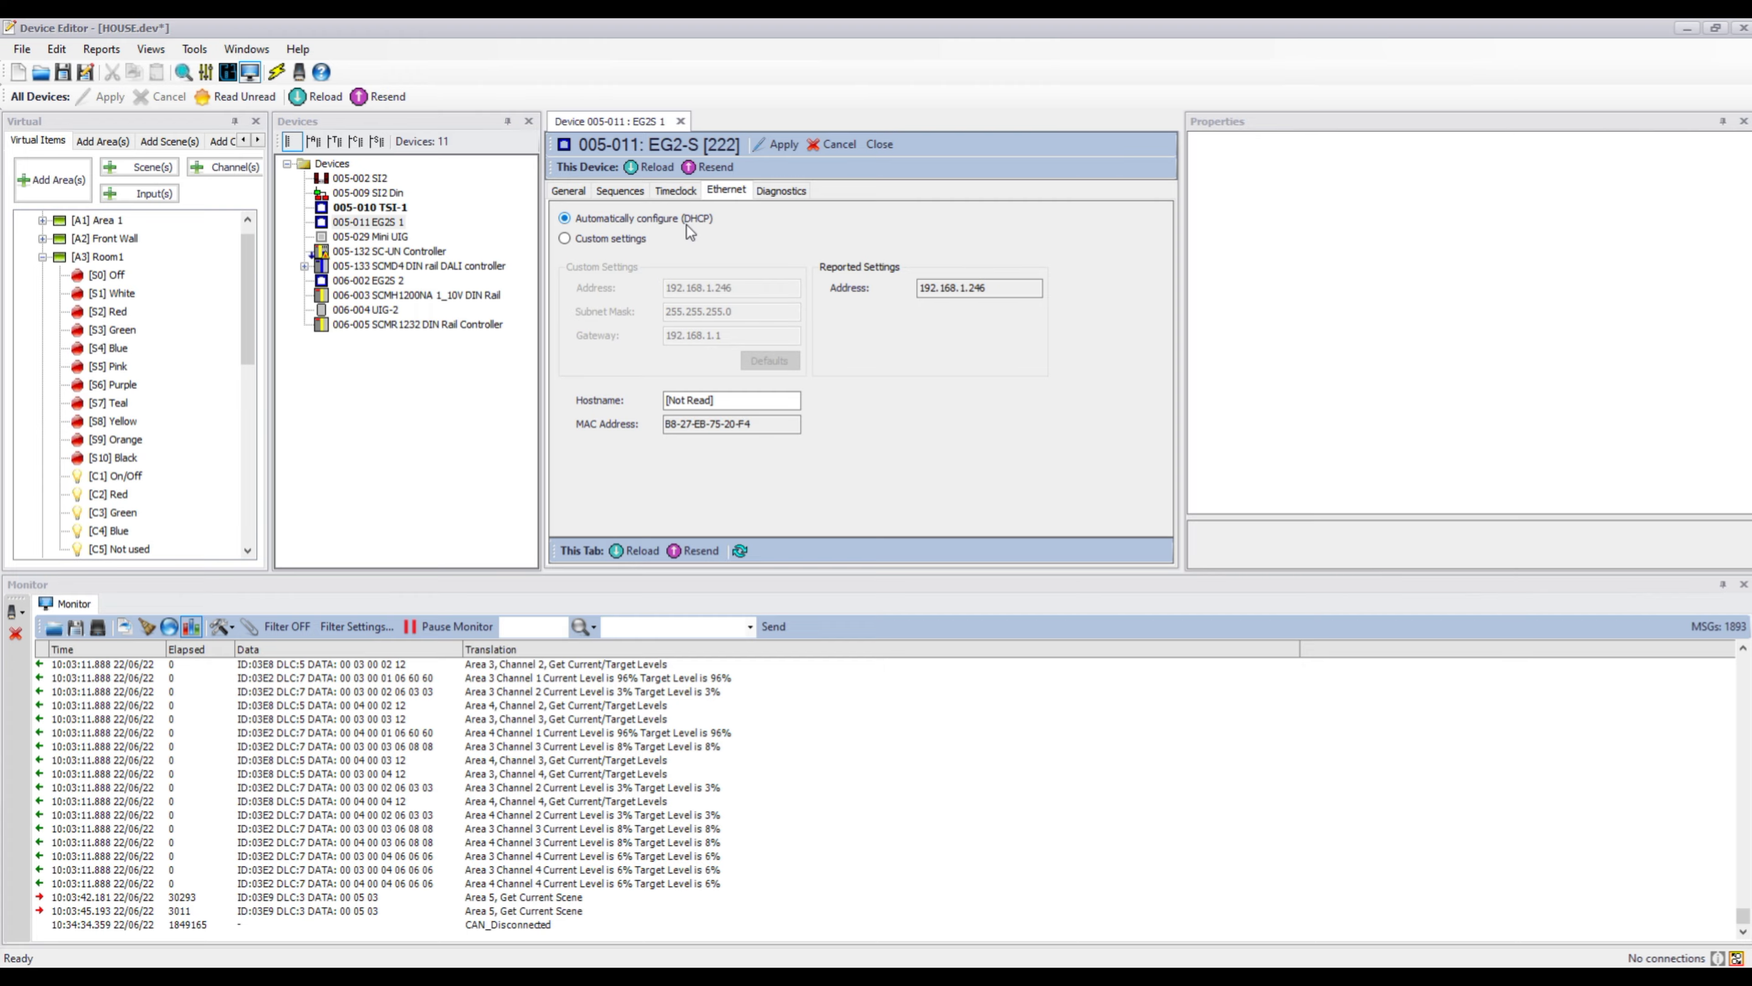
click(568, 241)
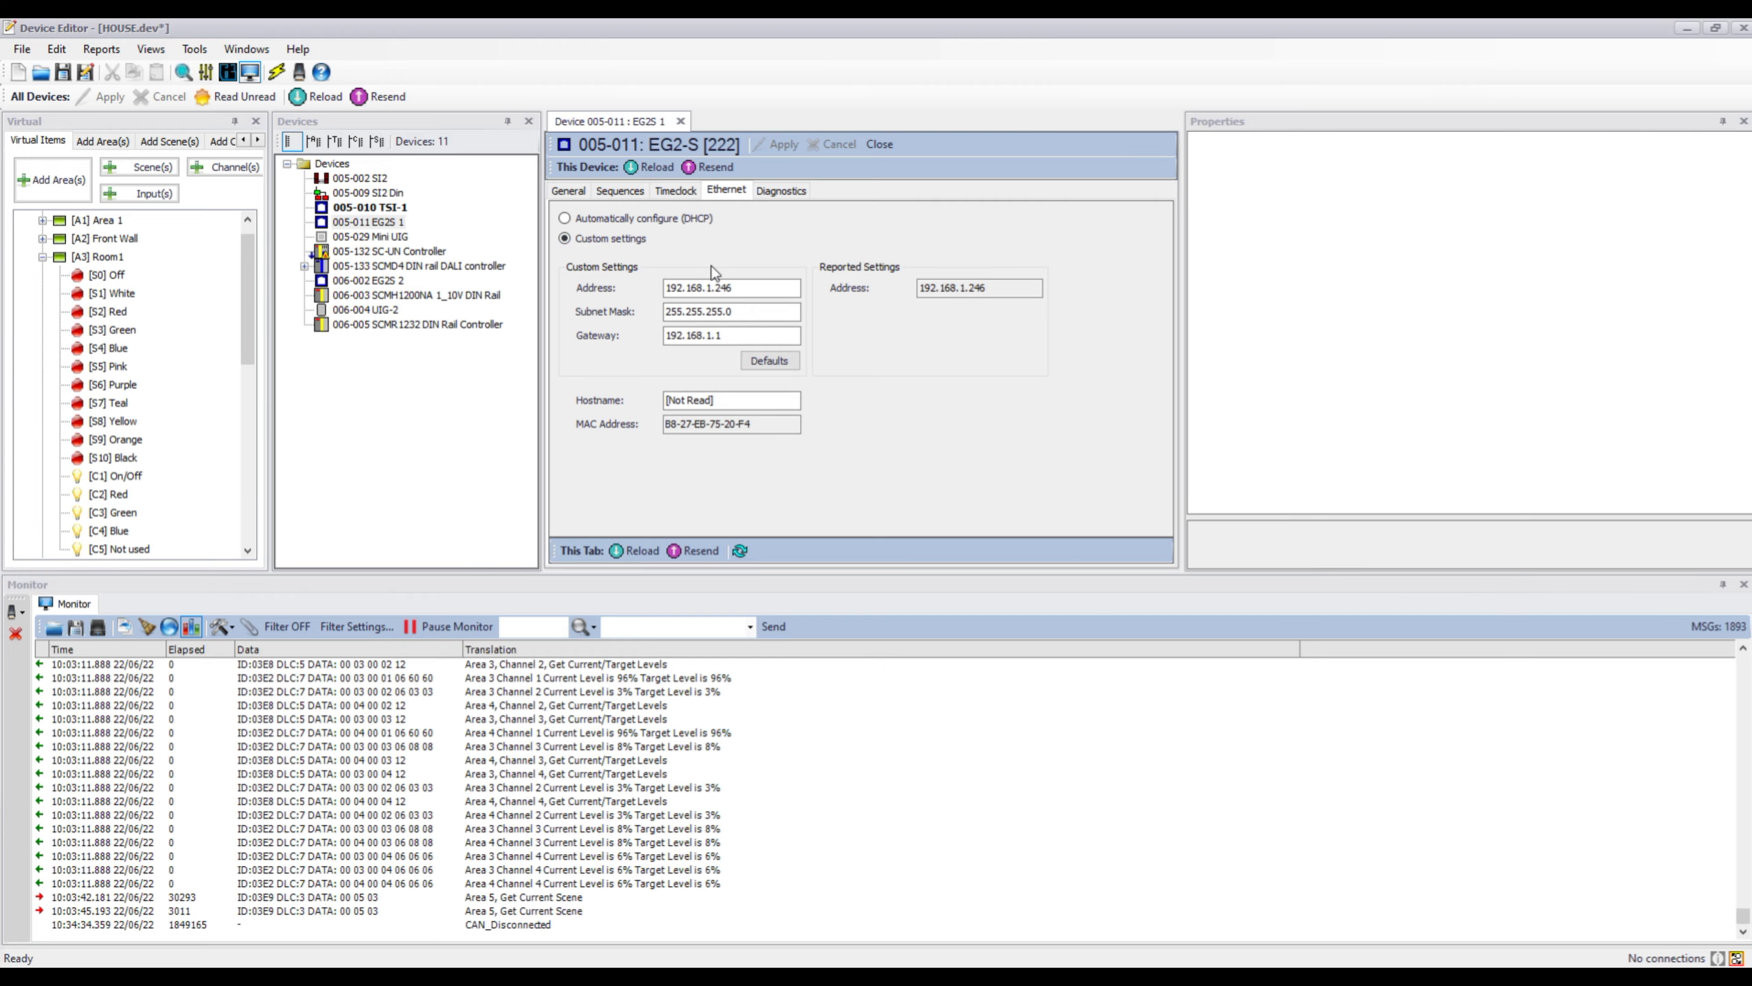
click(718, 288)
click(718, 309)
click(718, 337)
drag(756, 424, 652, 427)
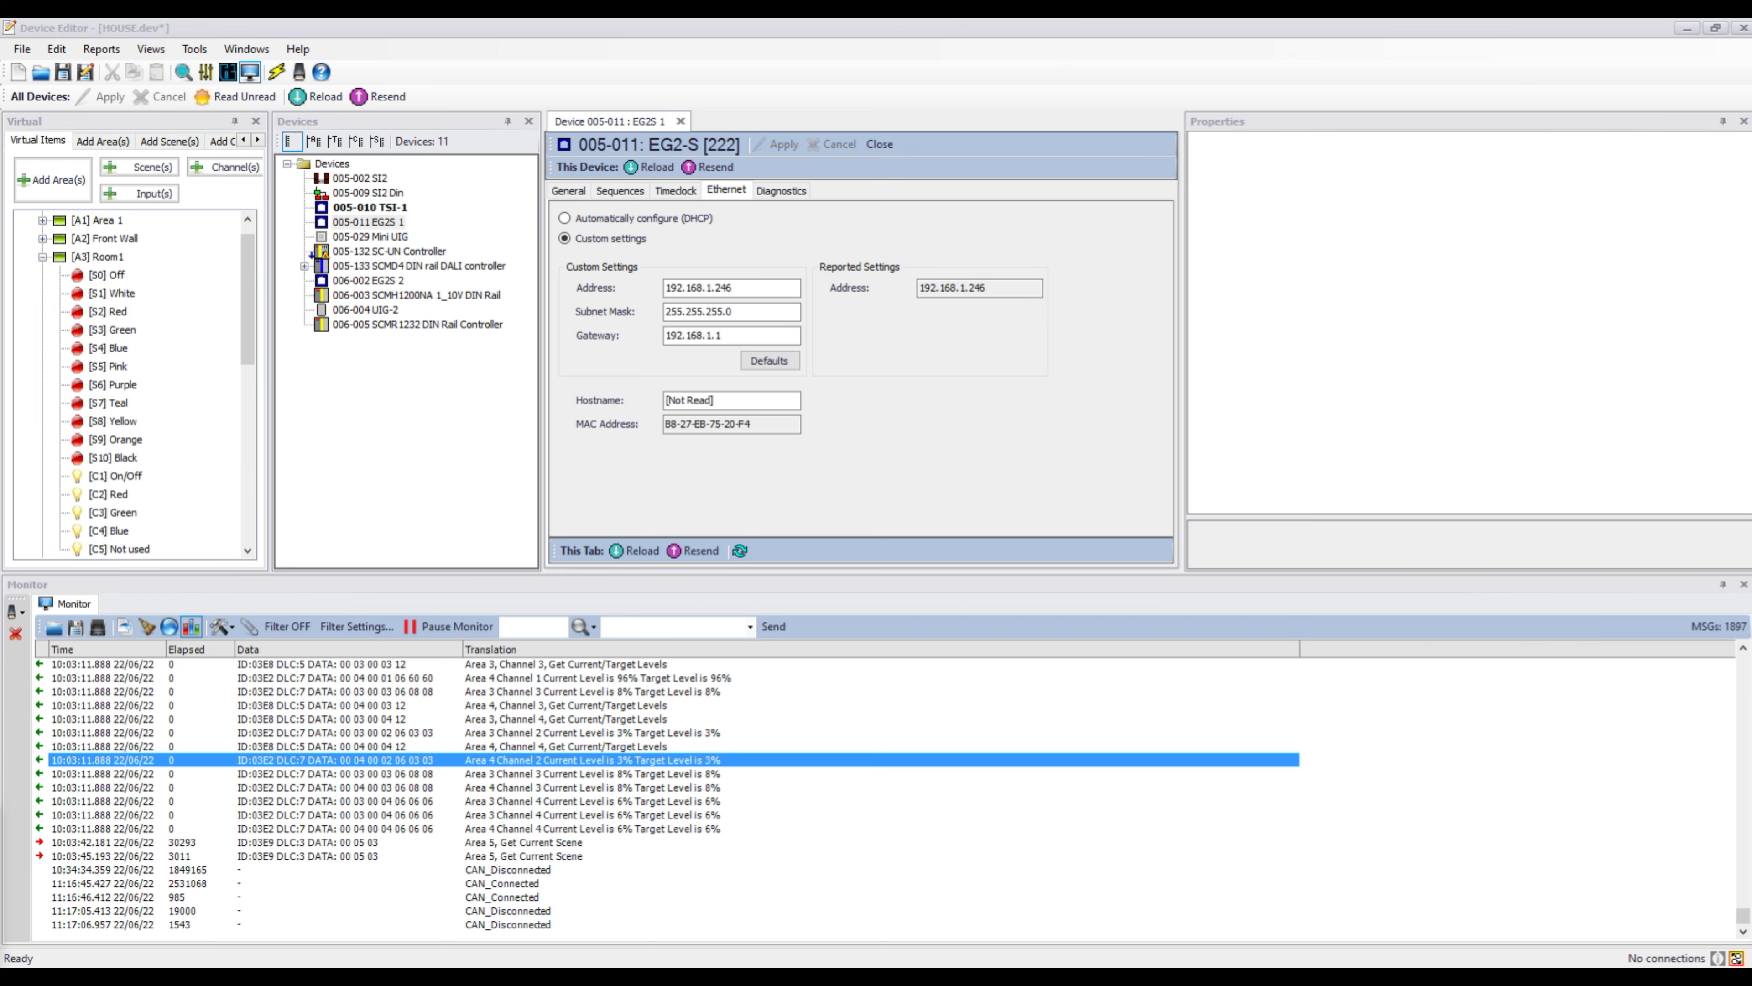
Open the link manager for the network connections.
click(1719, 959)
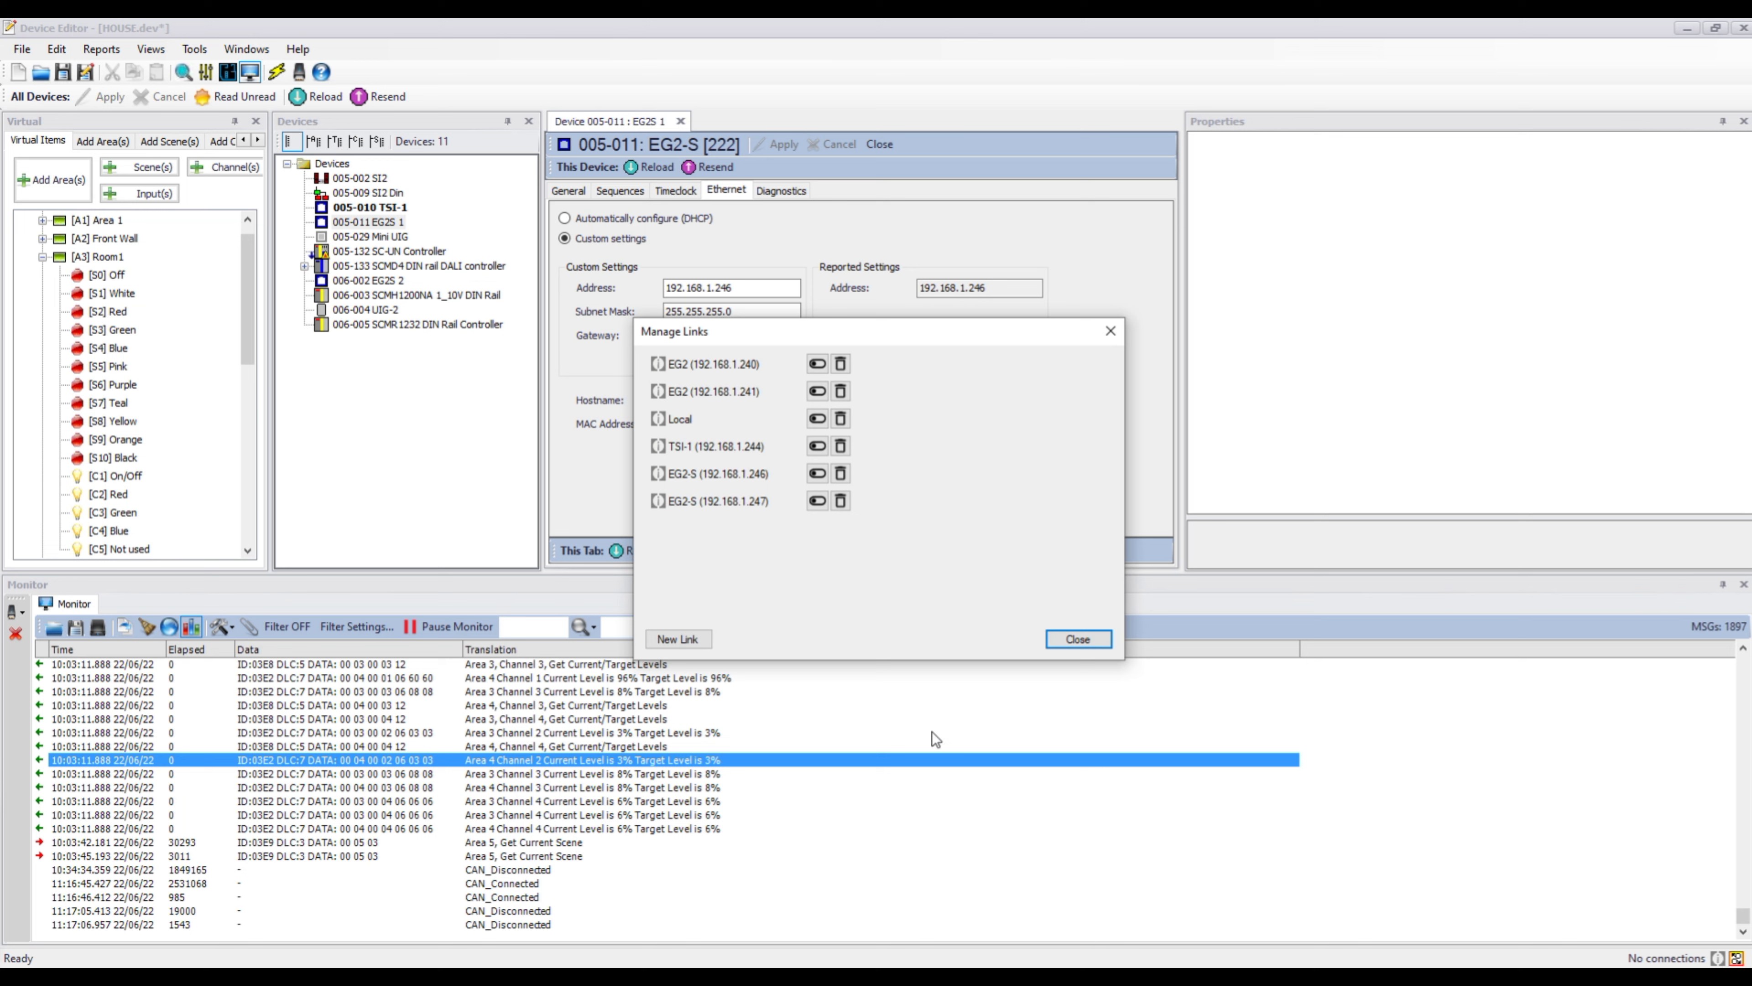
click(677, 639)
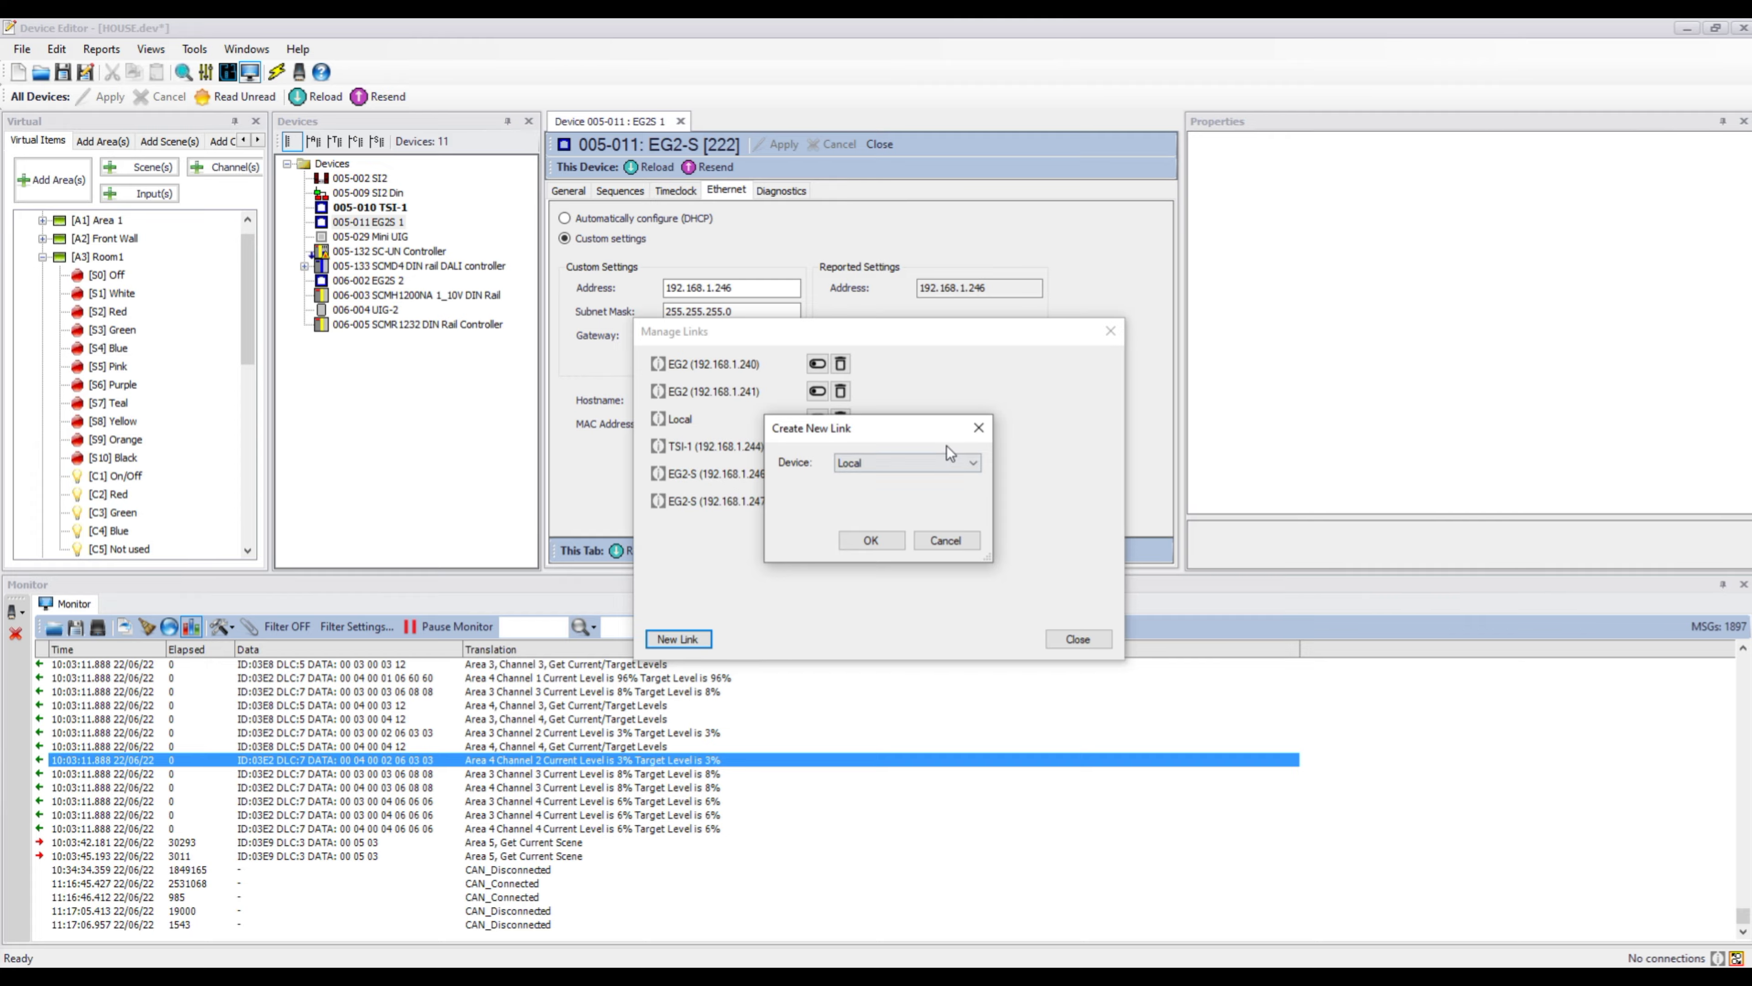
click(946, 464)
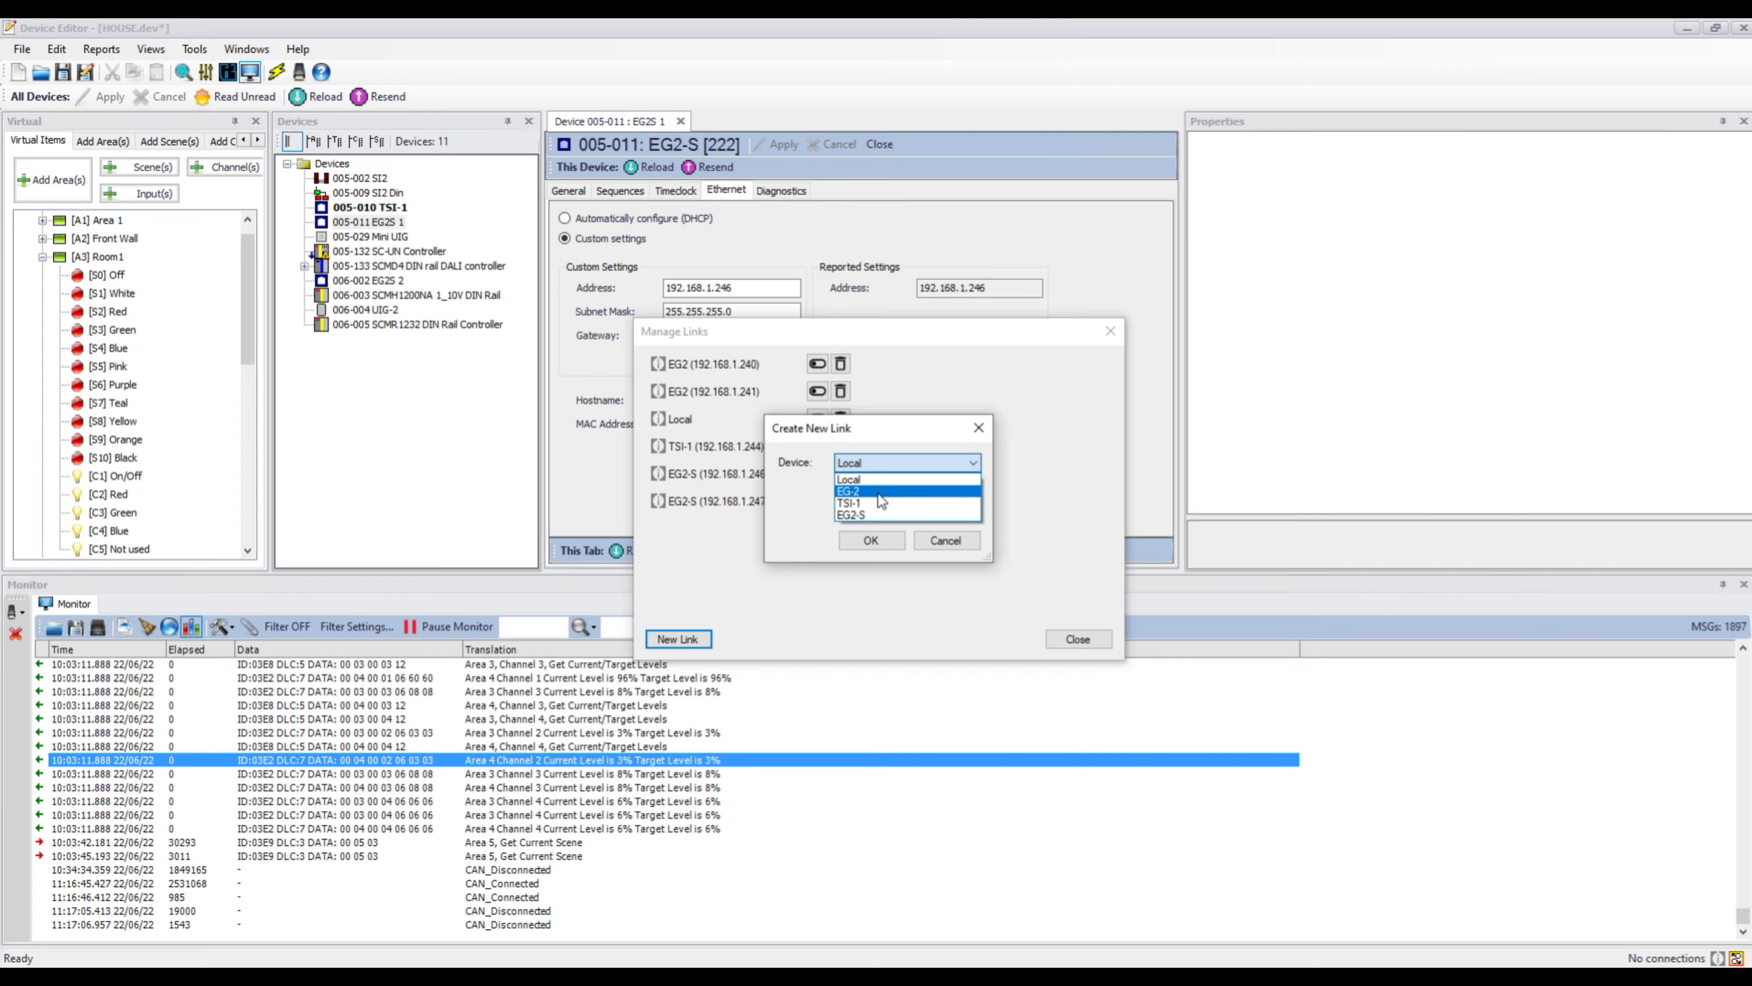
click(867, 516)
drag(903, 486, 838, 488)
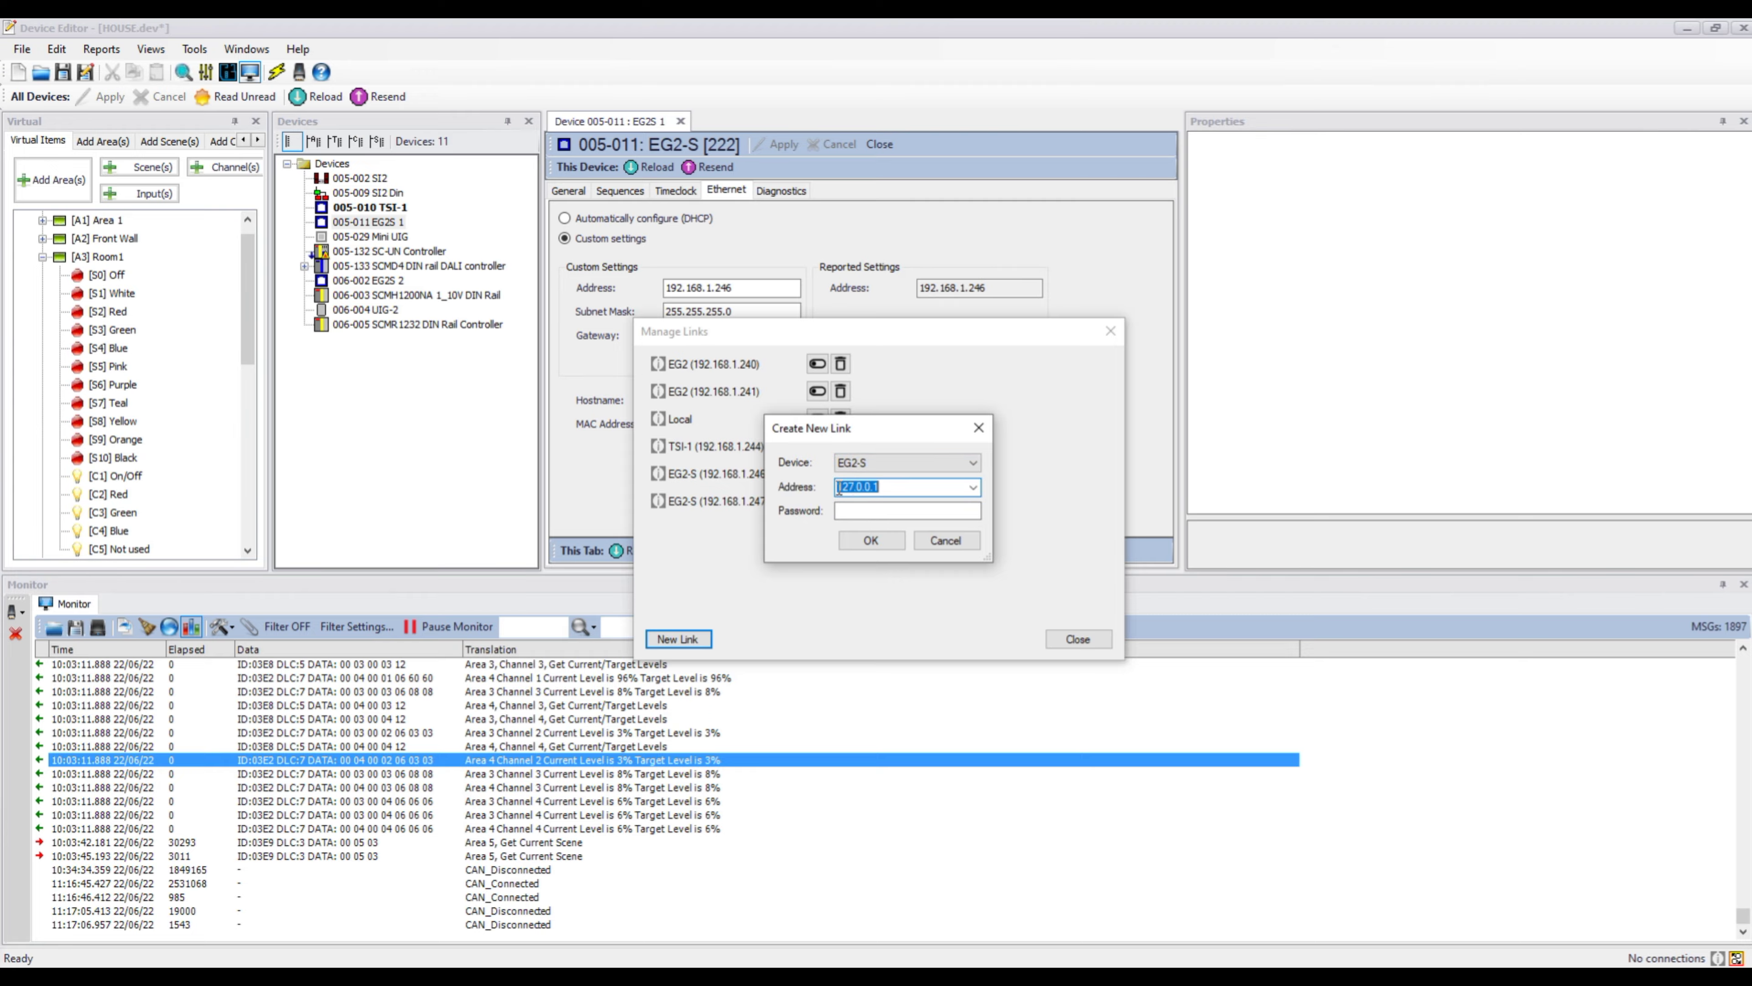
click(851, 511)
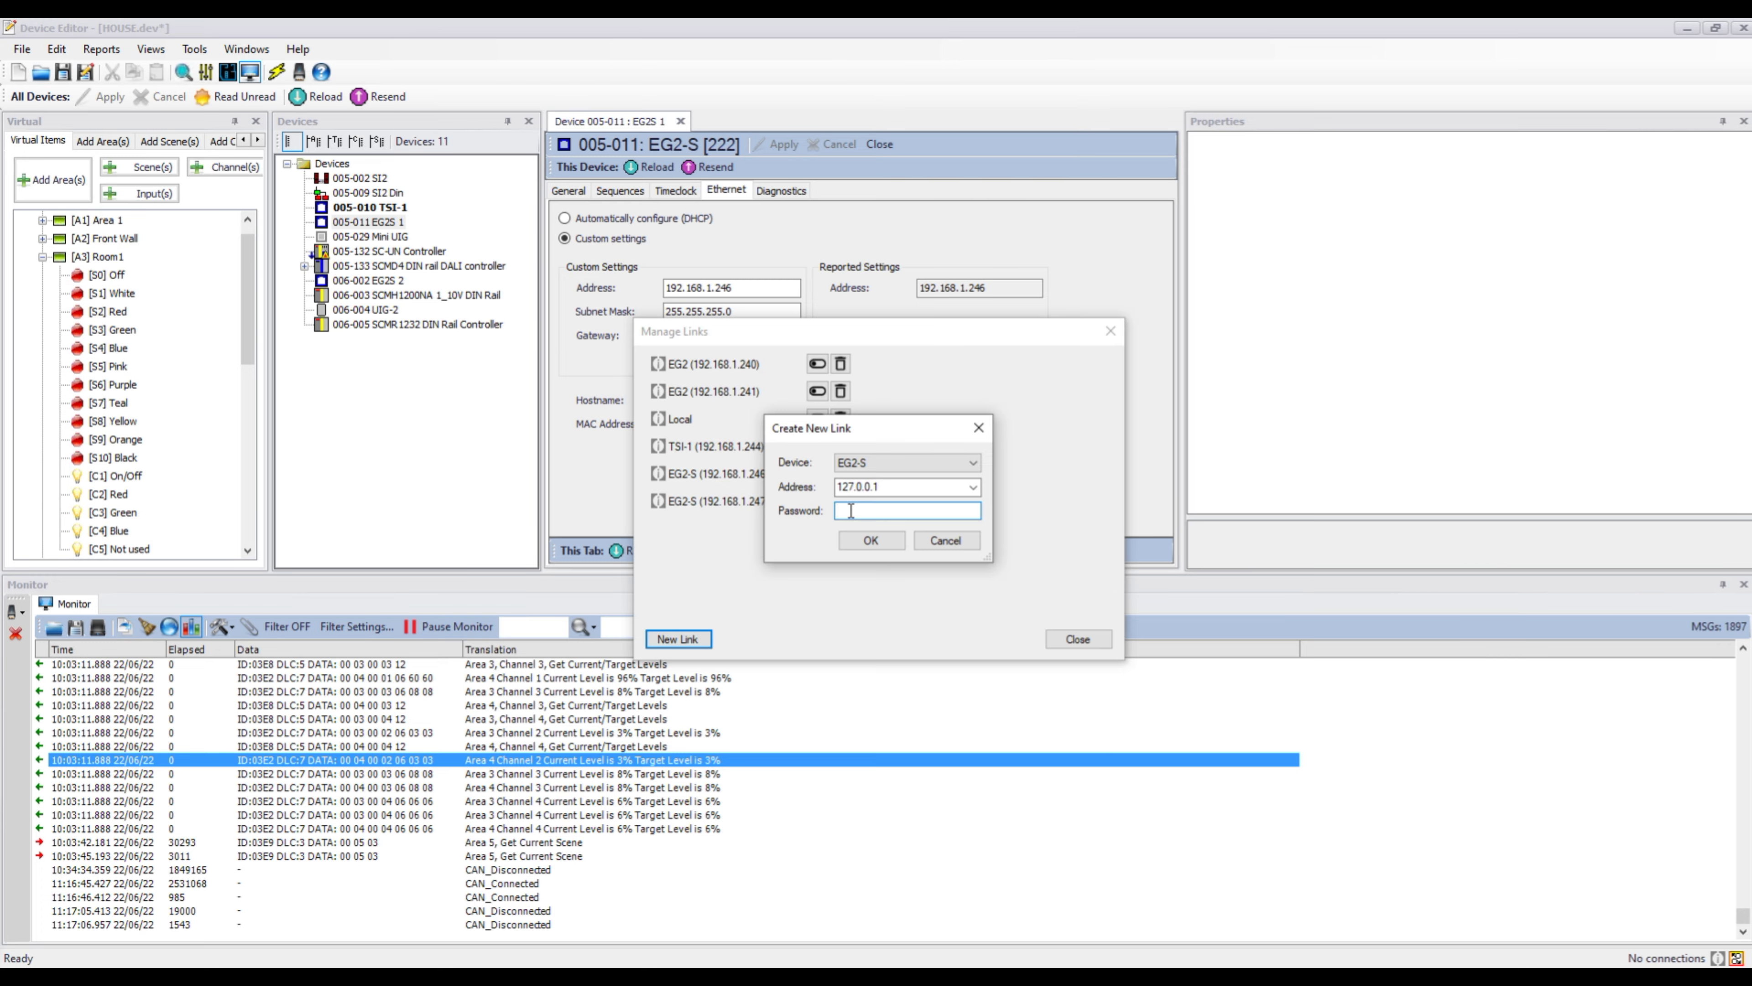
click(943, 540)
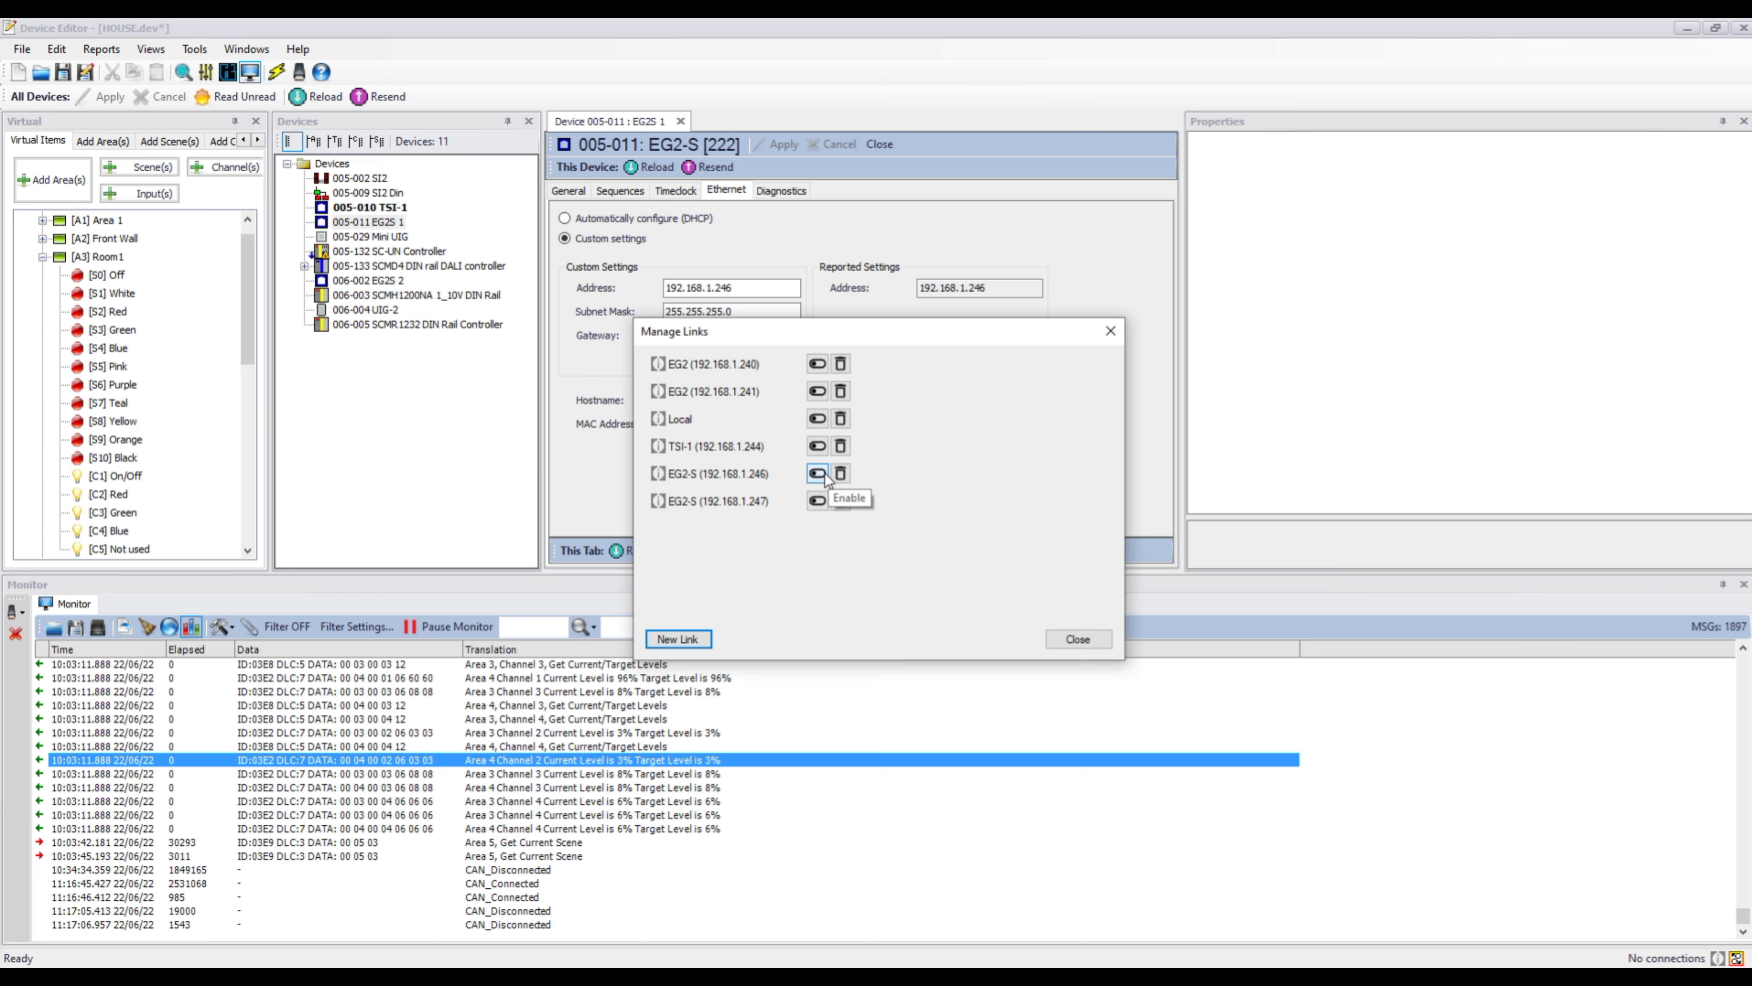
Enable the EG2-S links at 192.168.1.246 and 192.168.1.247, and flash the device at 192.168.1.246.
click(823, 479)
click(818, 501)
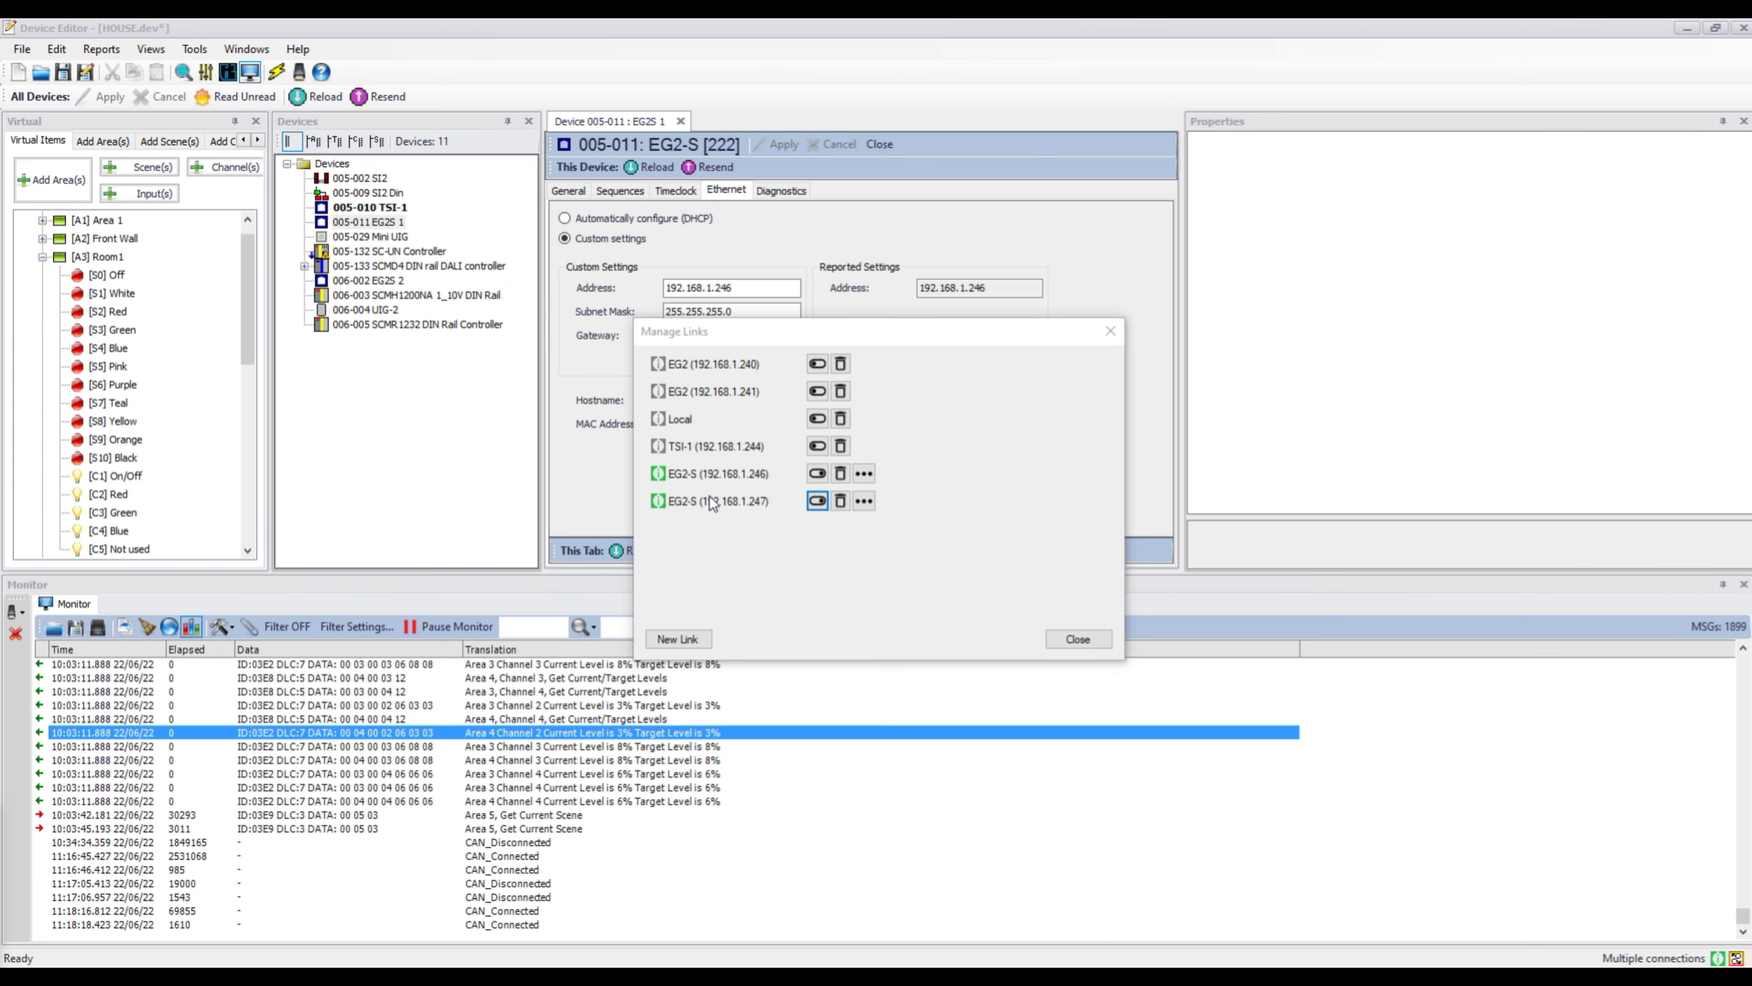
click(869, 479)
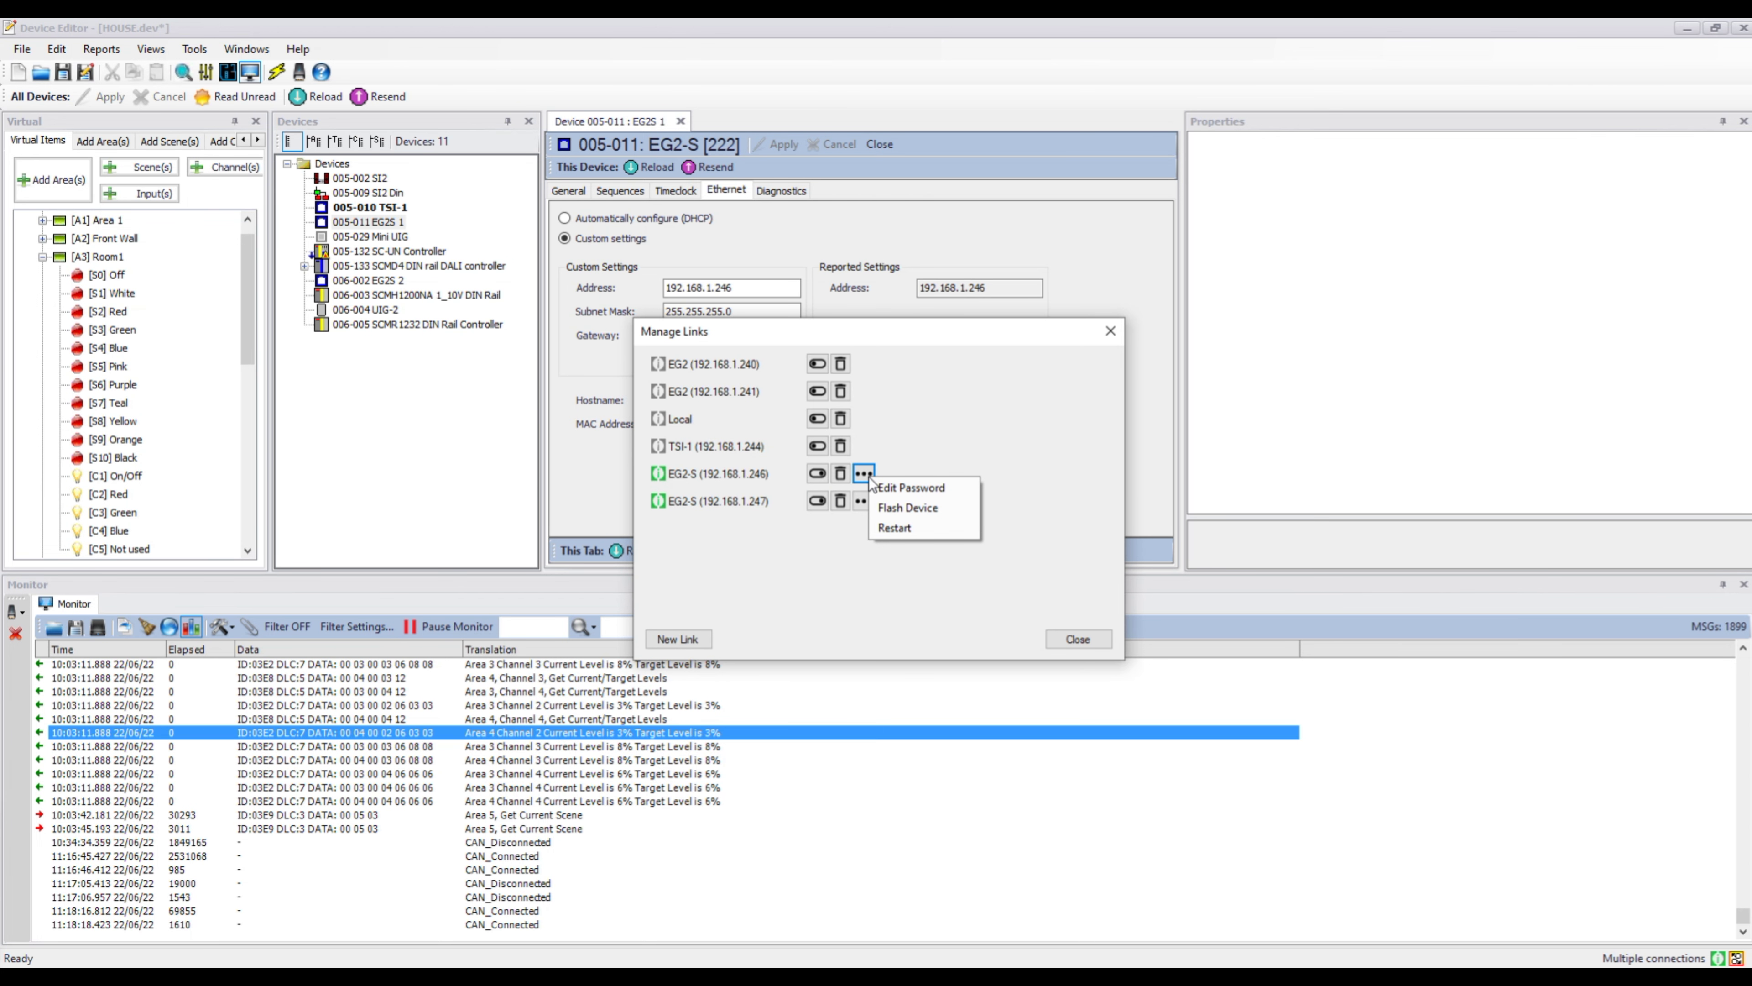
click(918, 509)
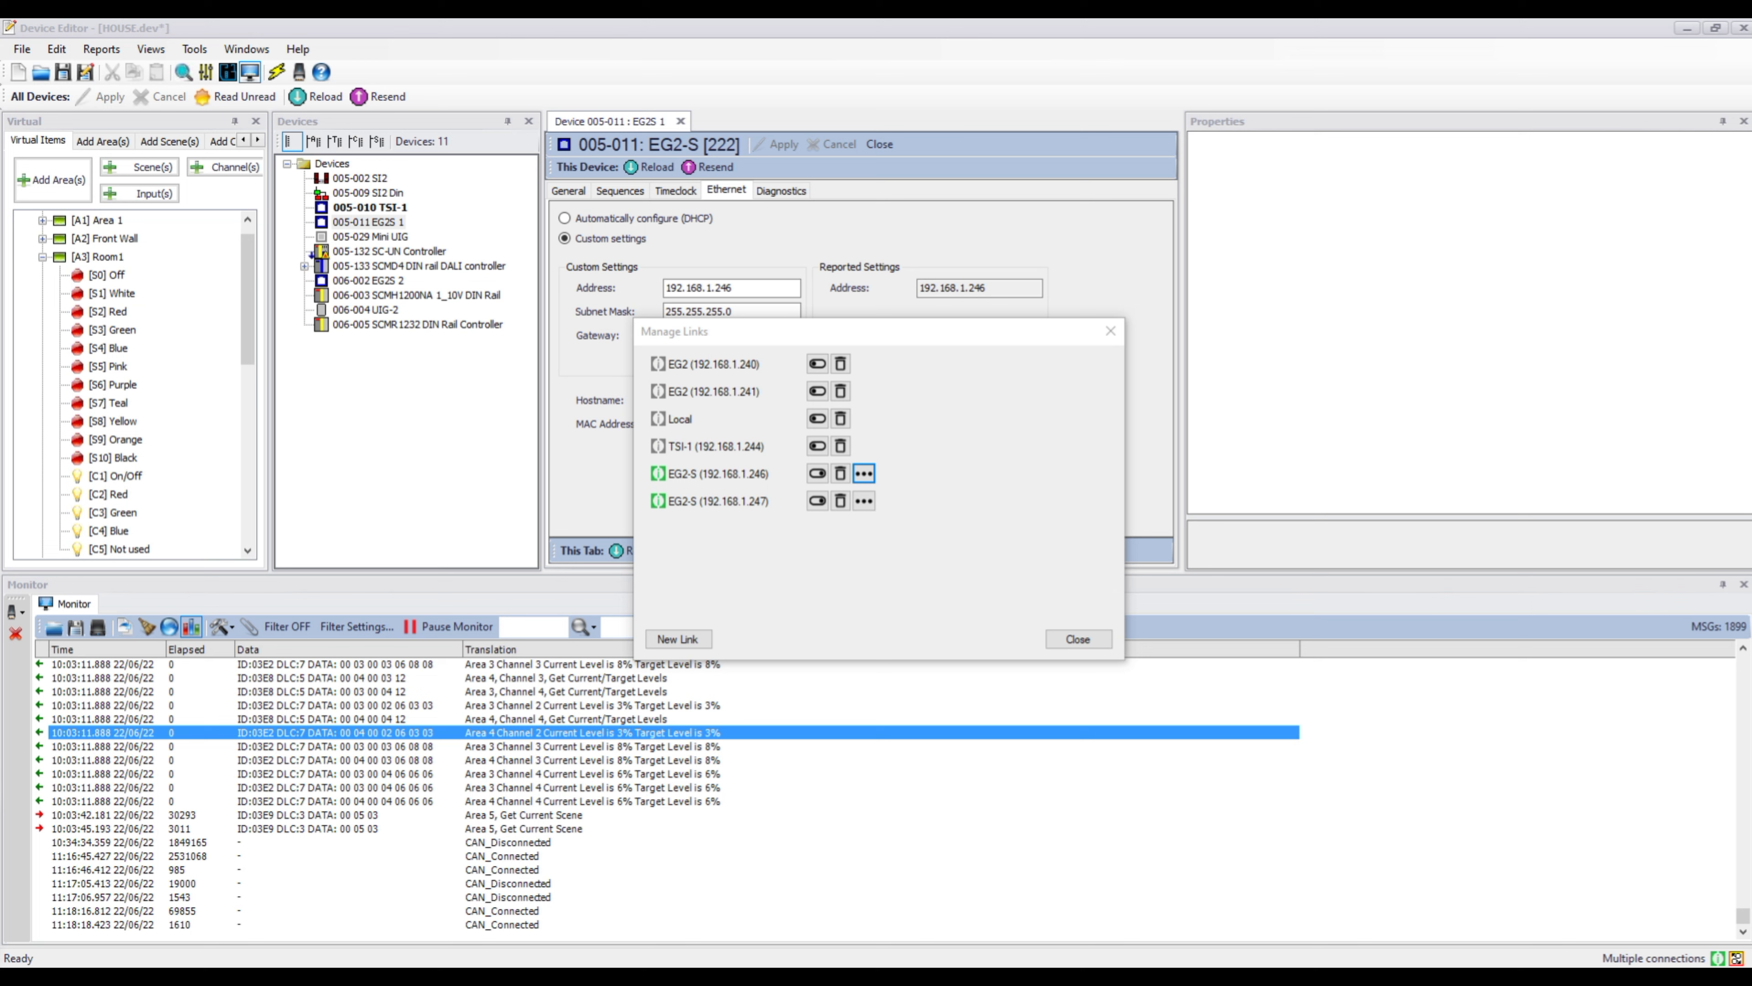
drag(114, 121, 693, 327)
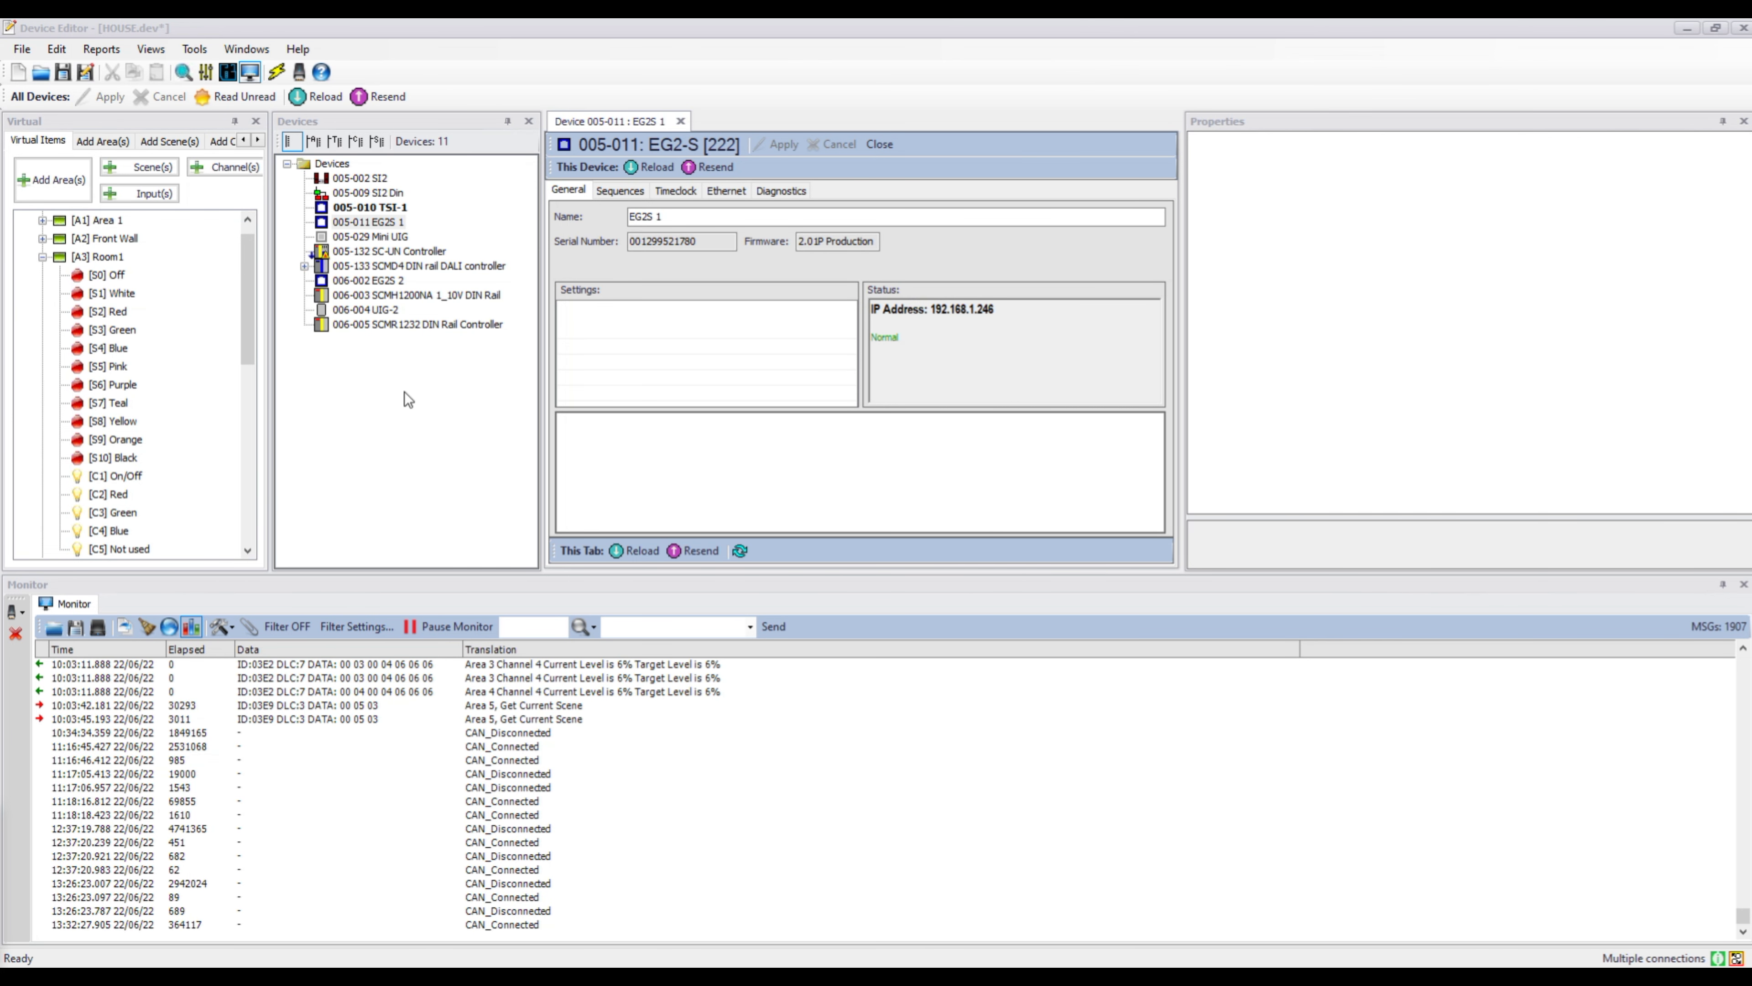
Enable timeclock event 5 on the EG2S 1 device and display its time and action properties.
click(623, 197)
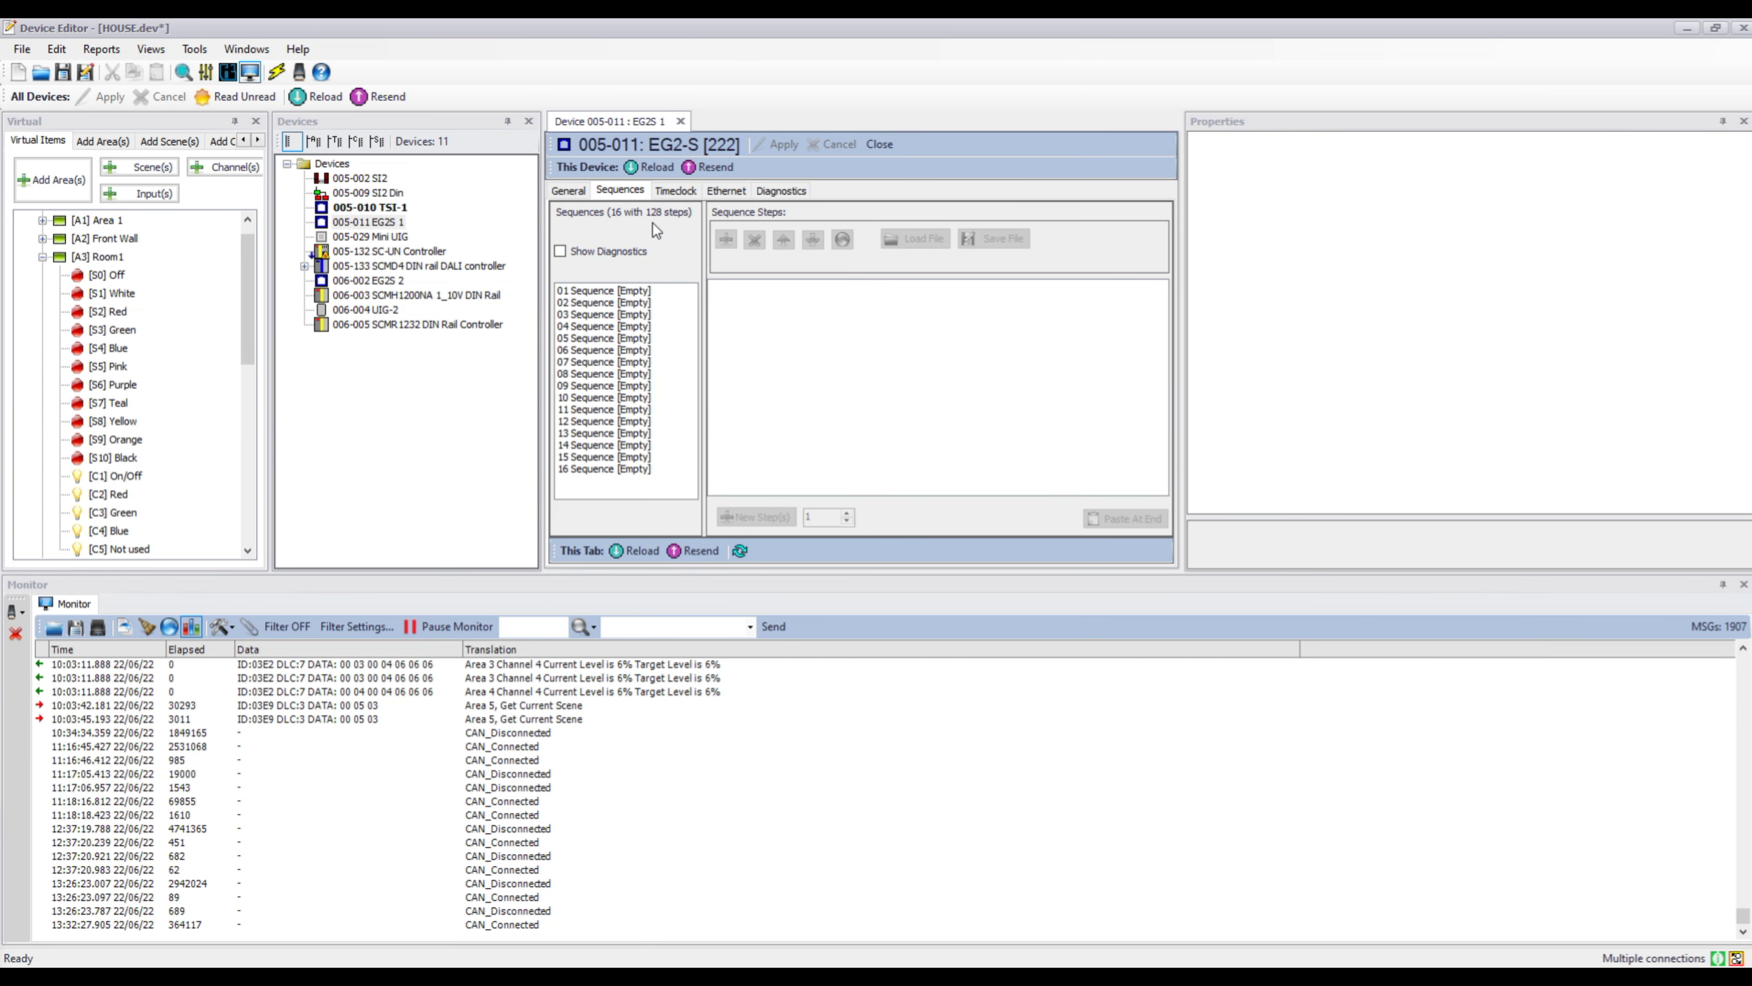
click(680, 192)
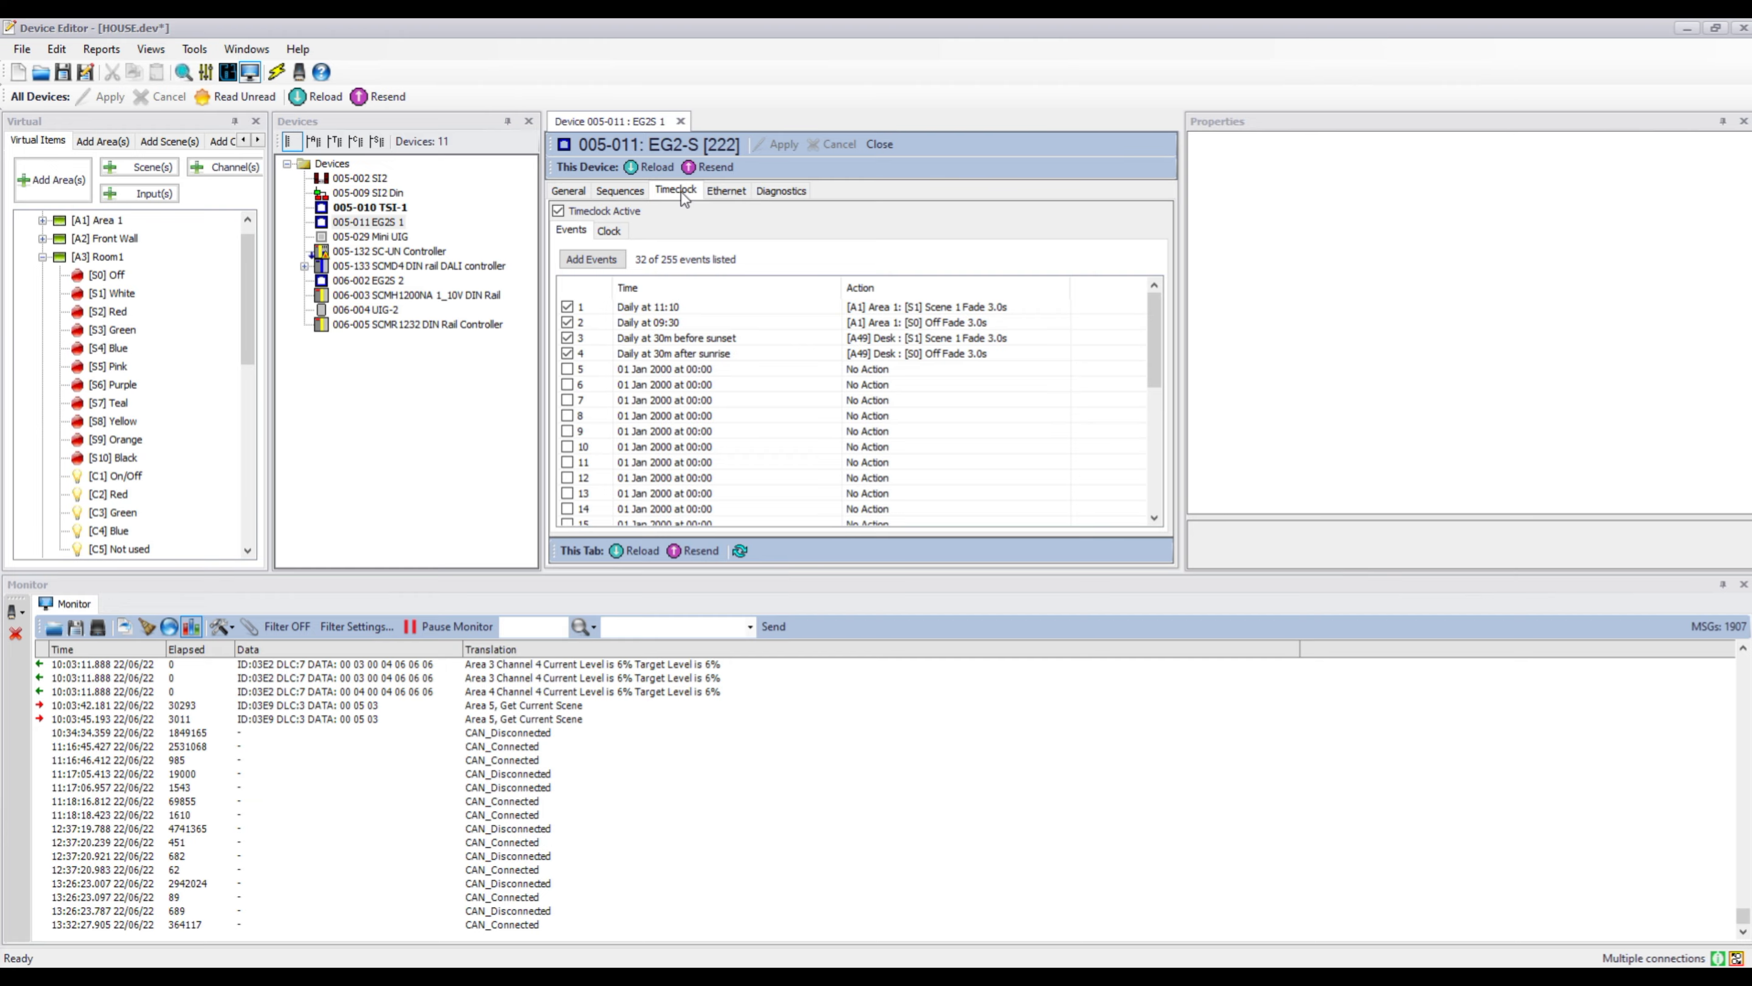
click(567, 369)
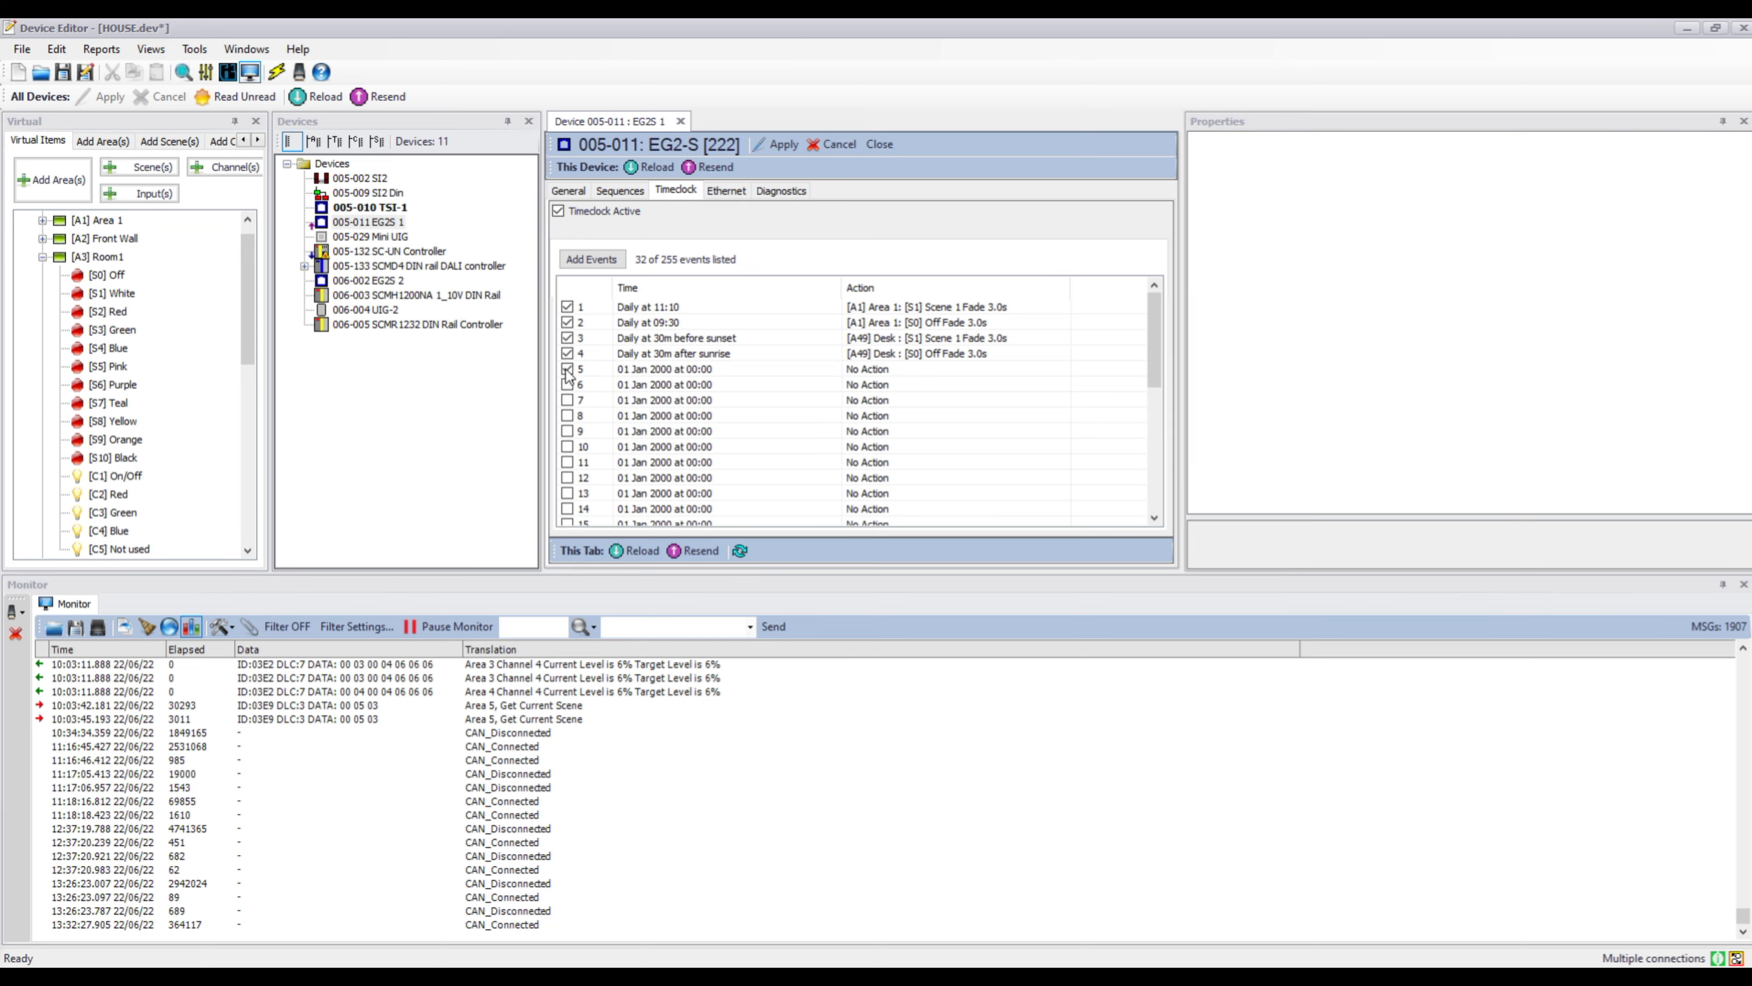
click(653, 371)
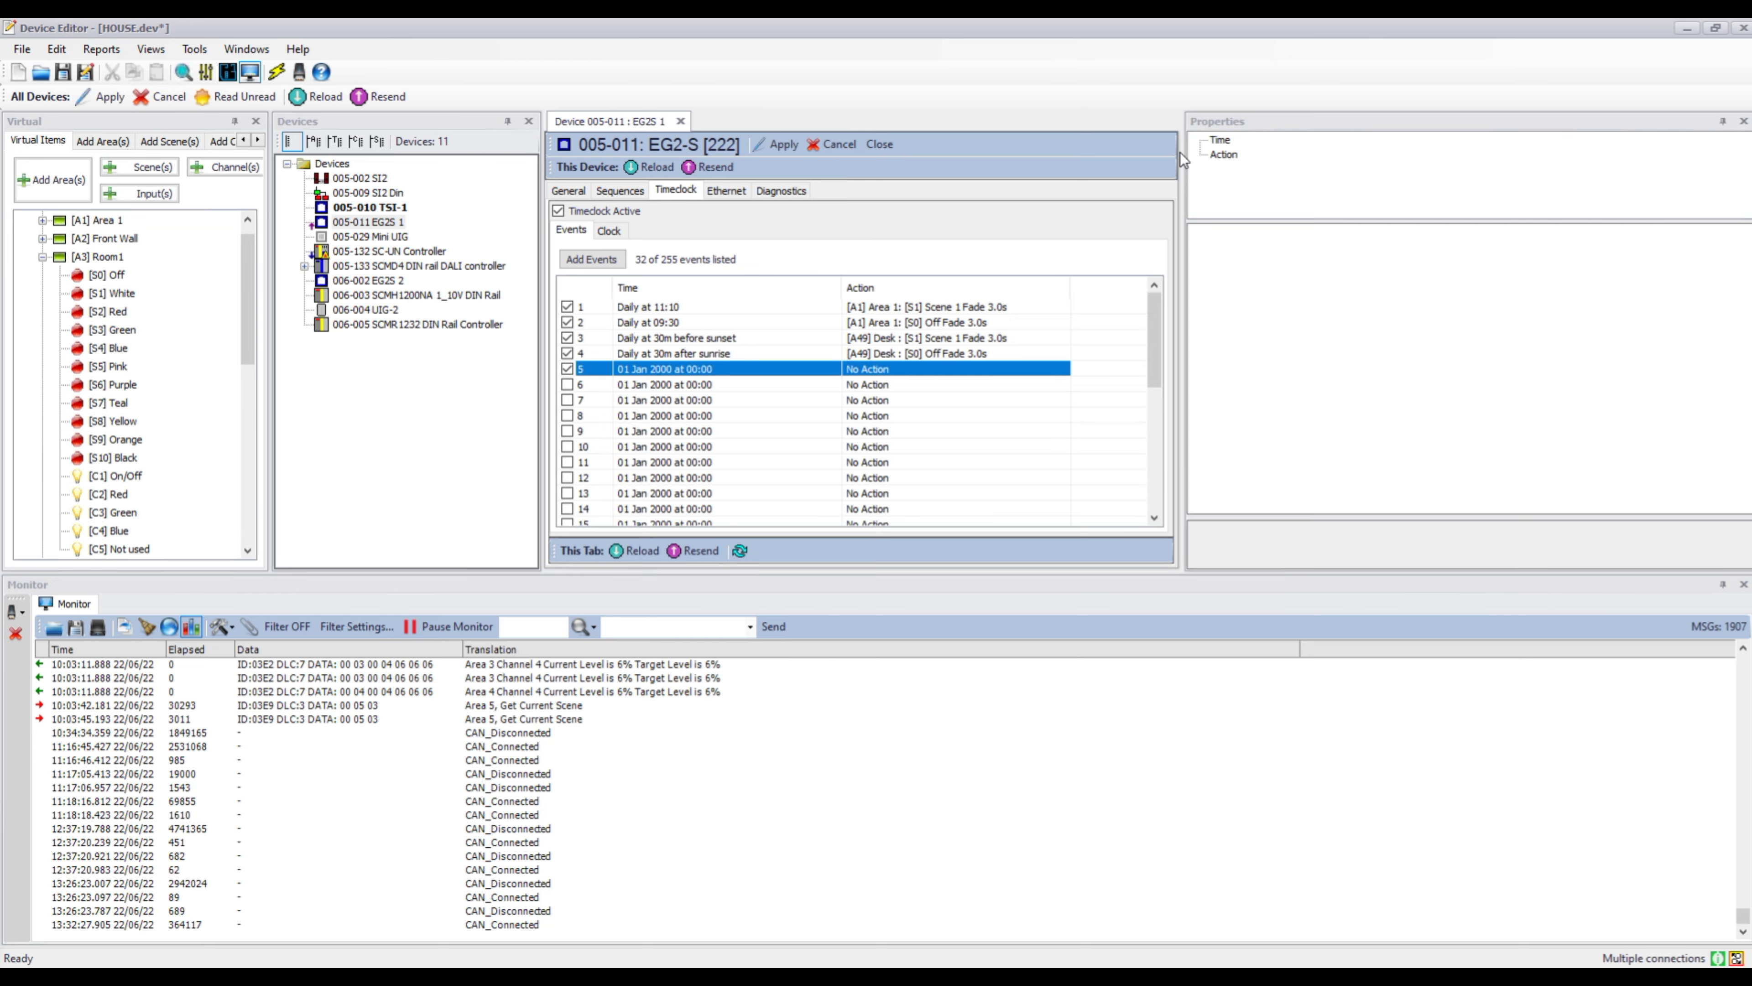
click(1220, 141)
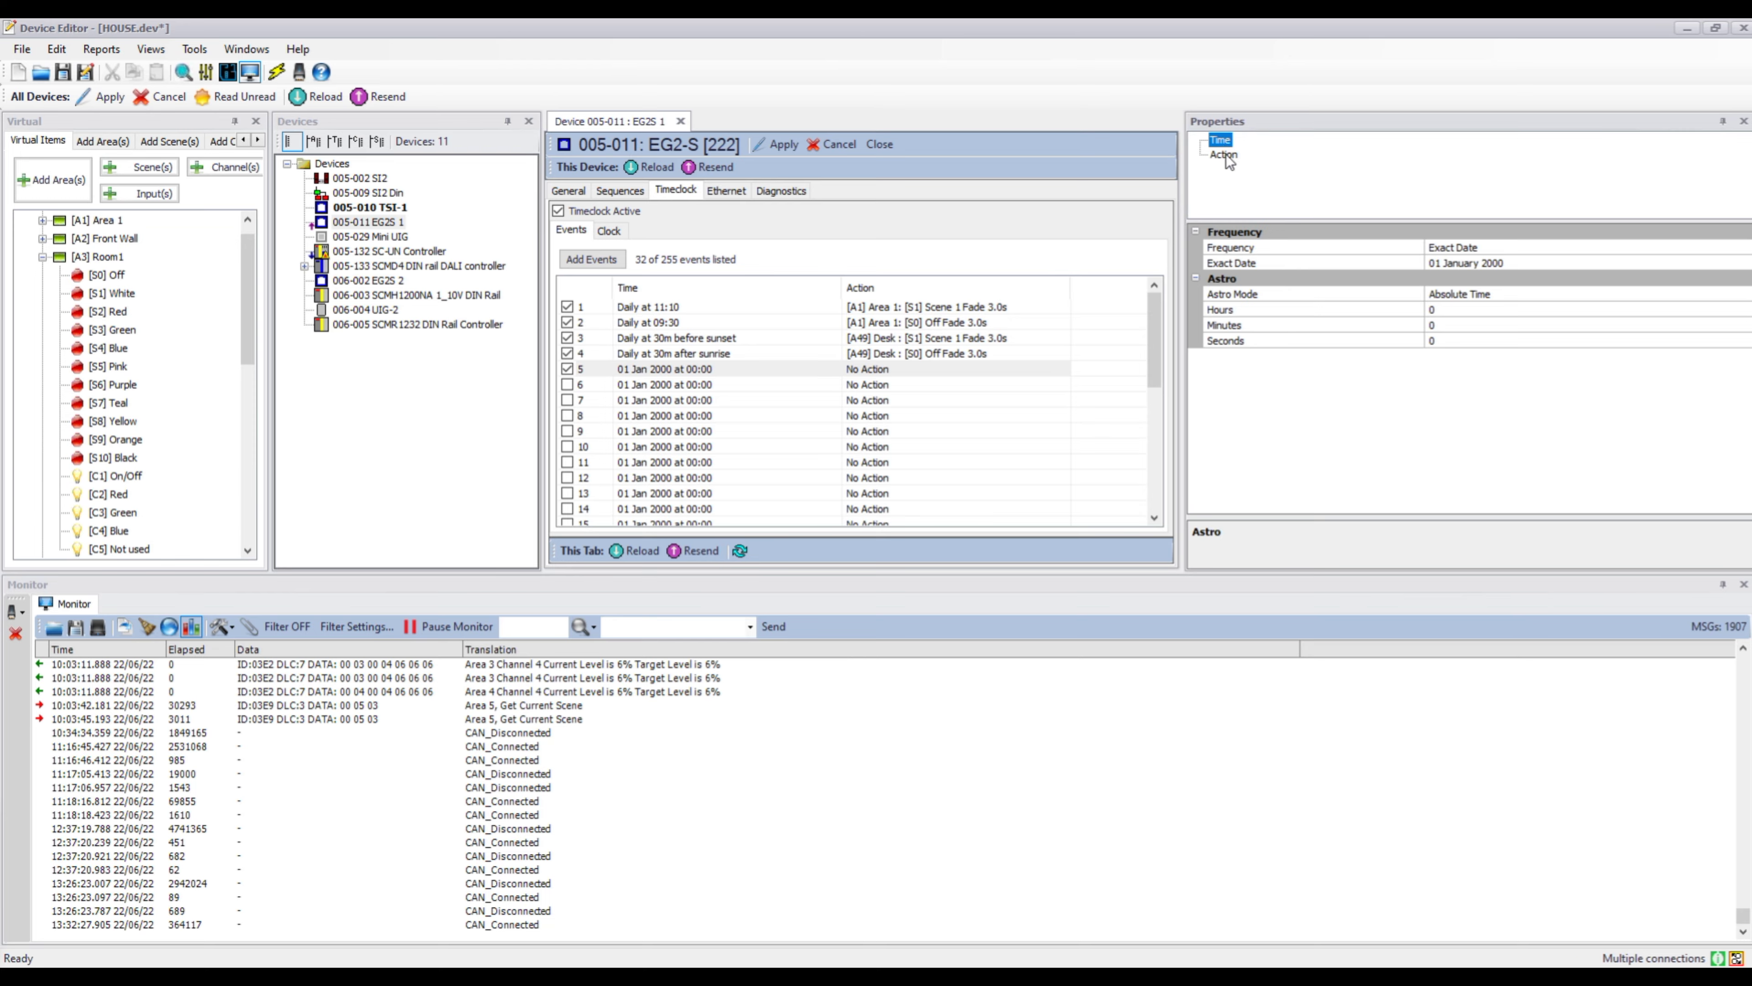
click(1224, 154)
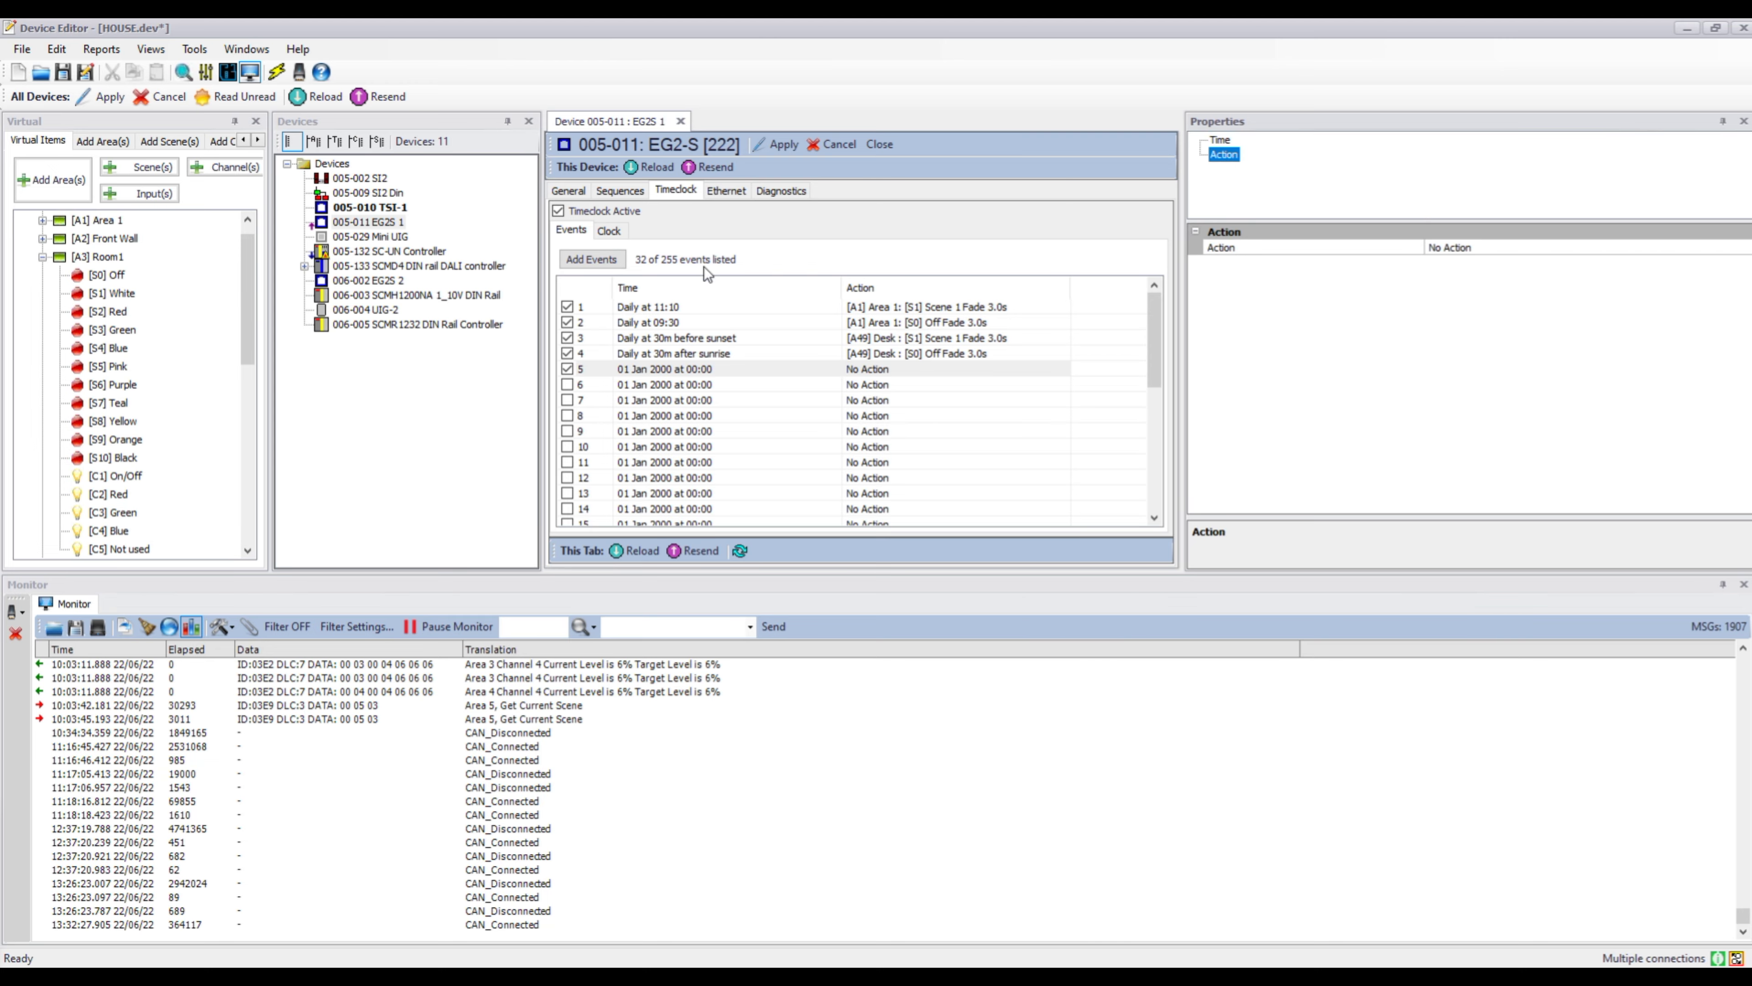
Examine the timeclock's clock source, NTP server, time zone and location settings.
click(610, 232)
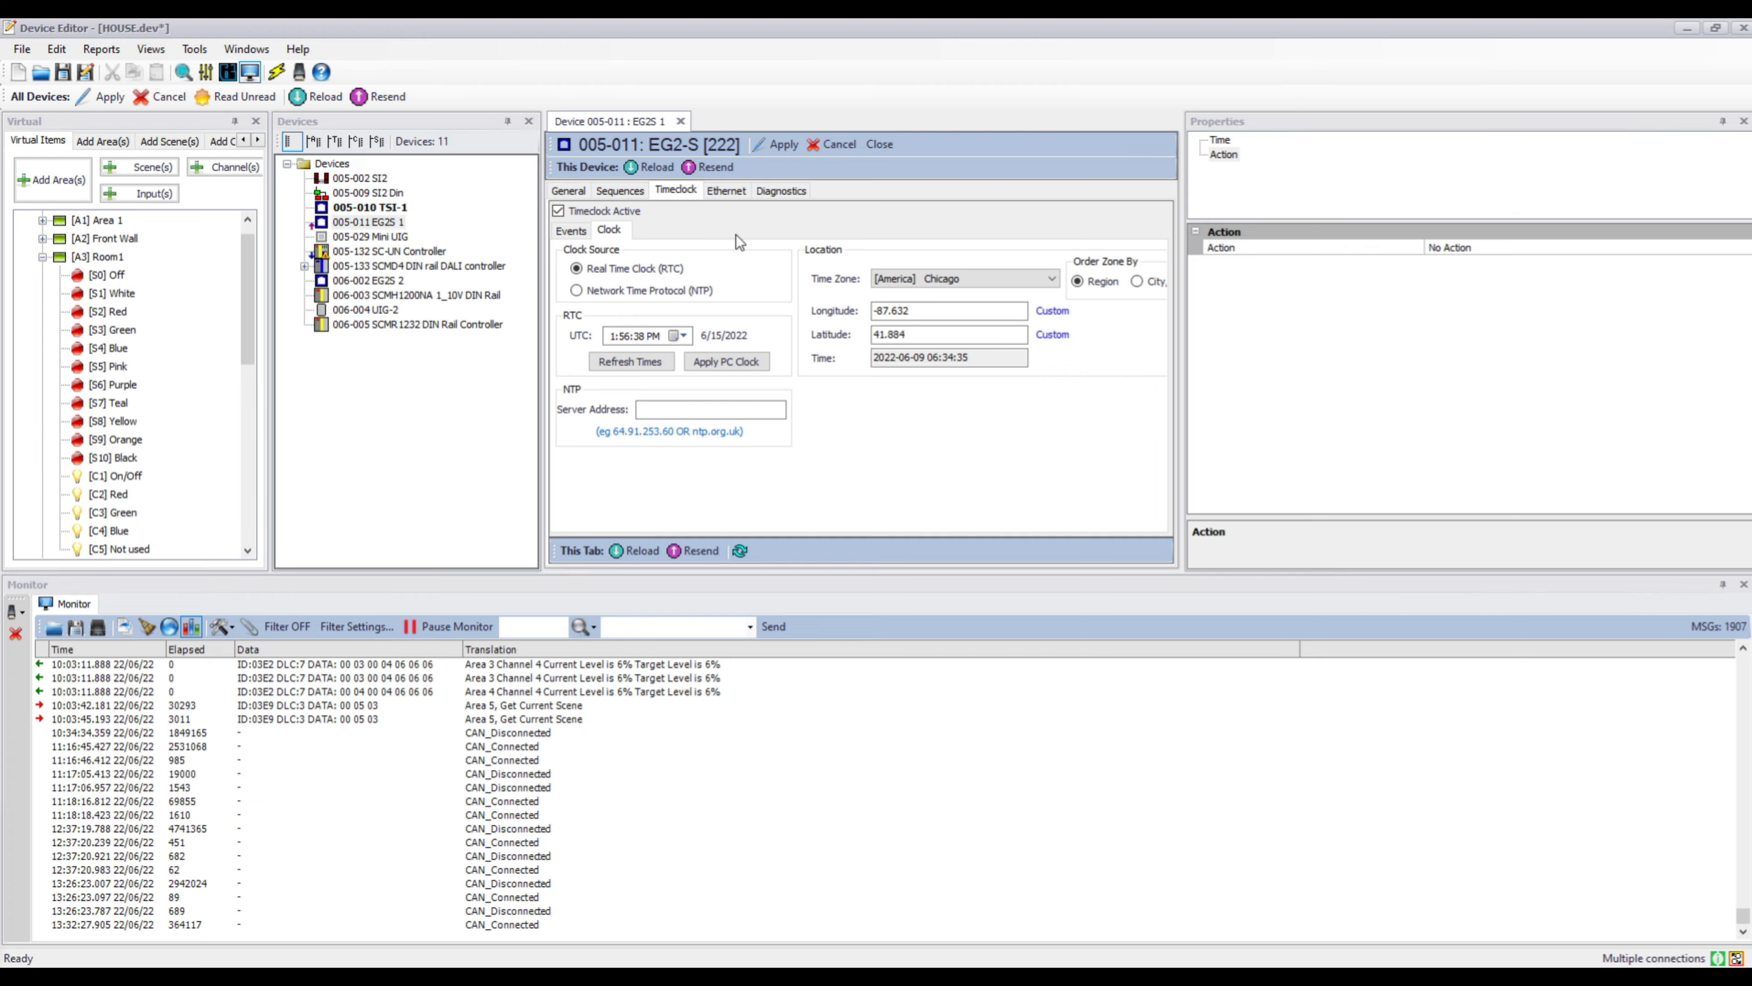
drag(981, 359, 870, 376)
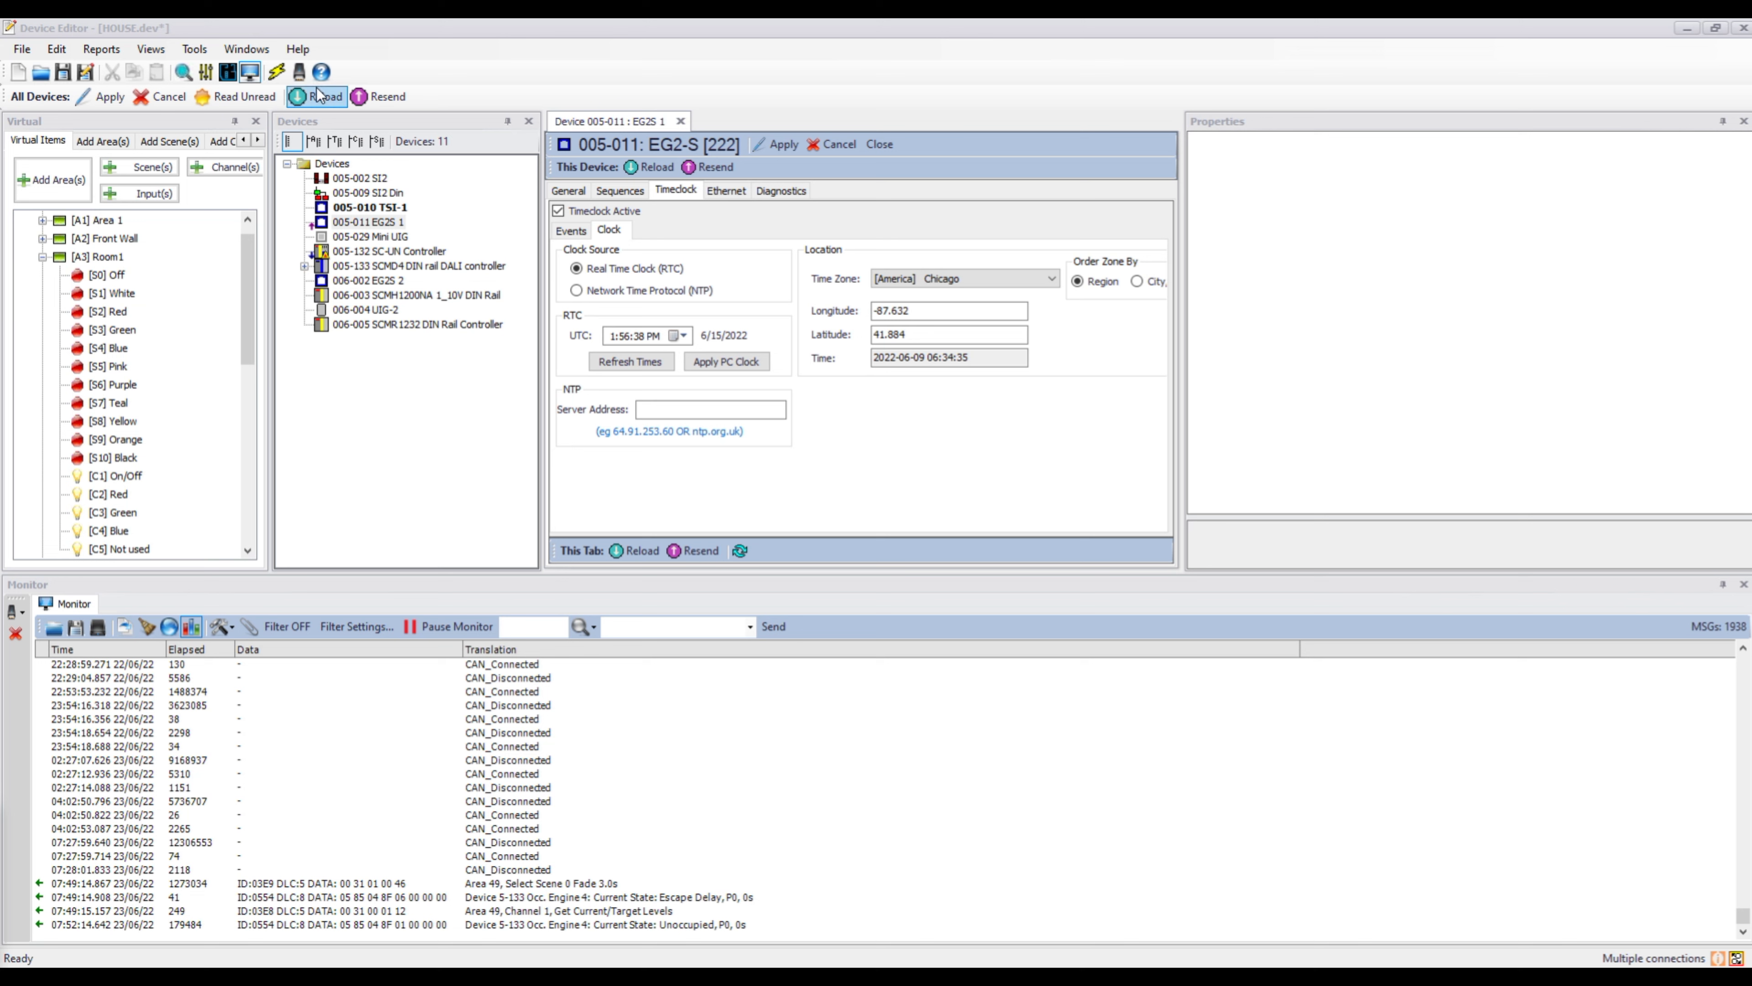
Launch the EG2S Bridge Tool from the list of available tools.
click(299, 72)
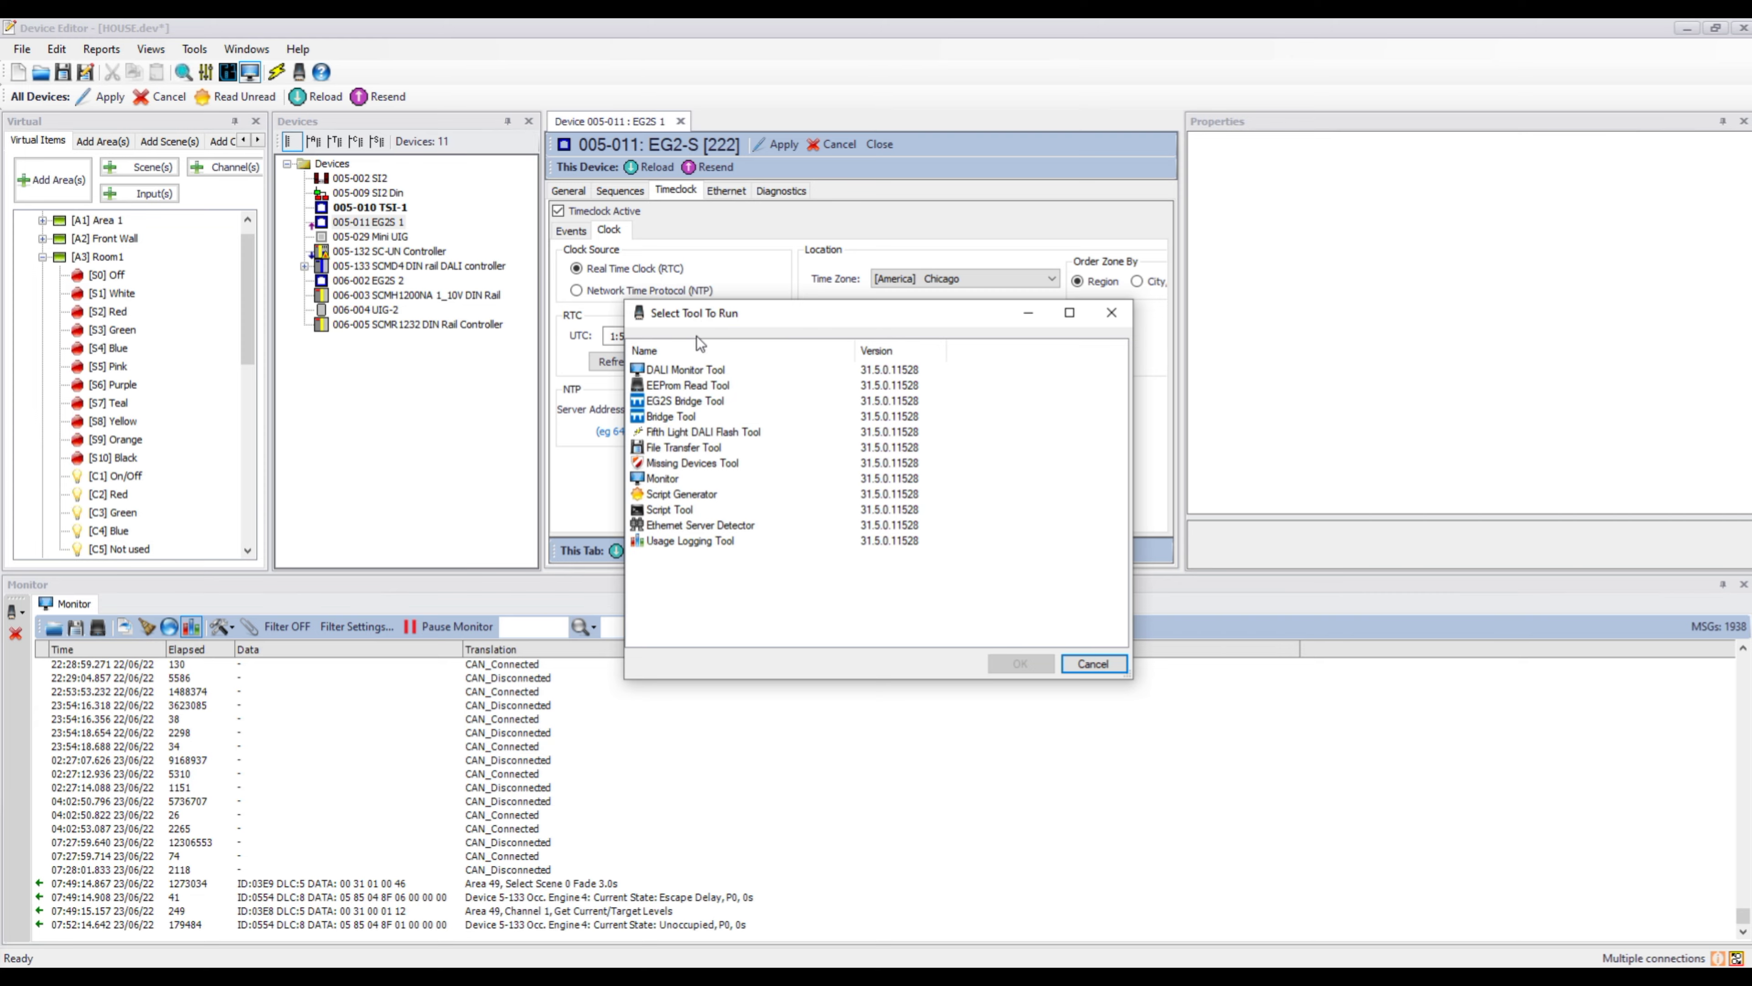
click(681, 405)
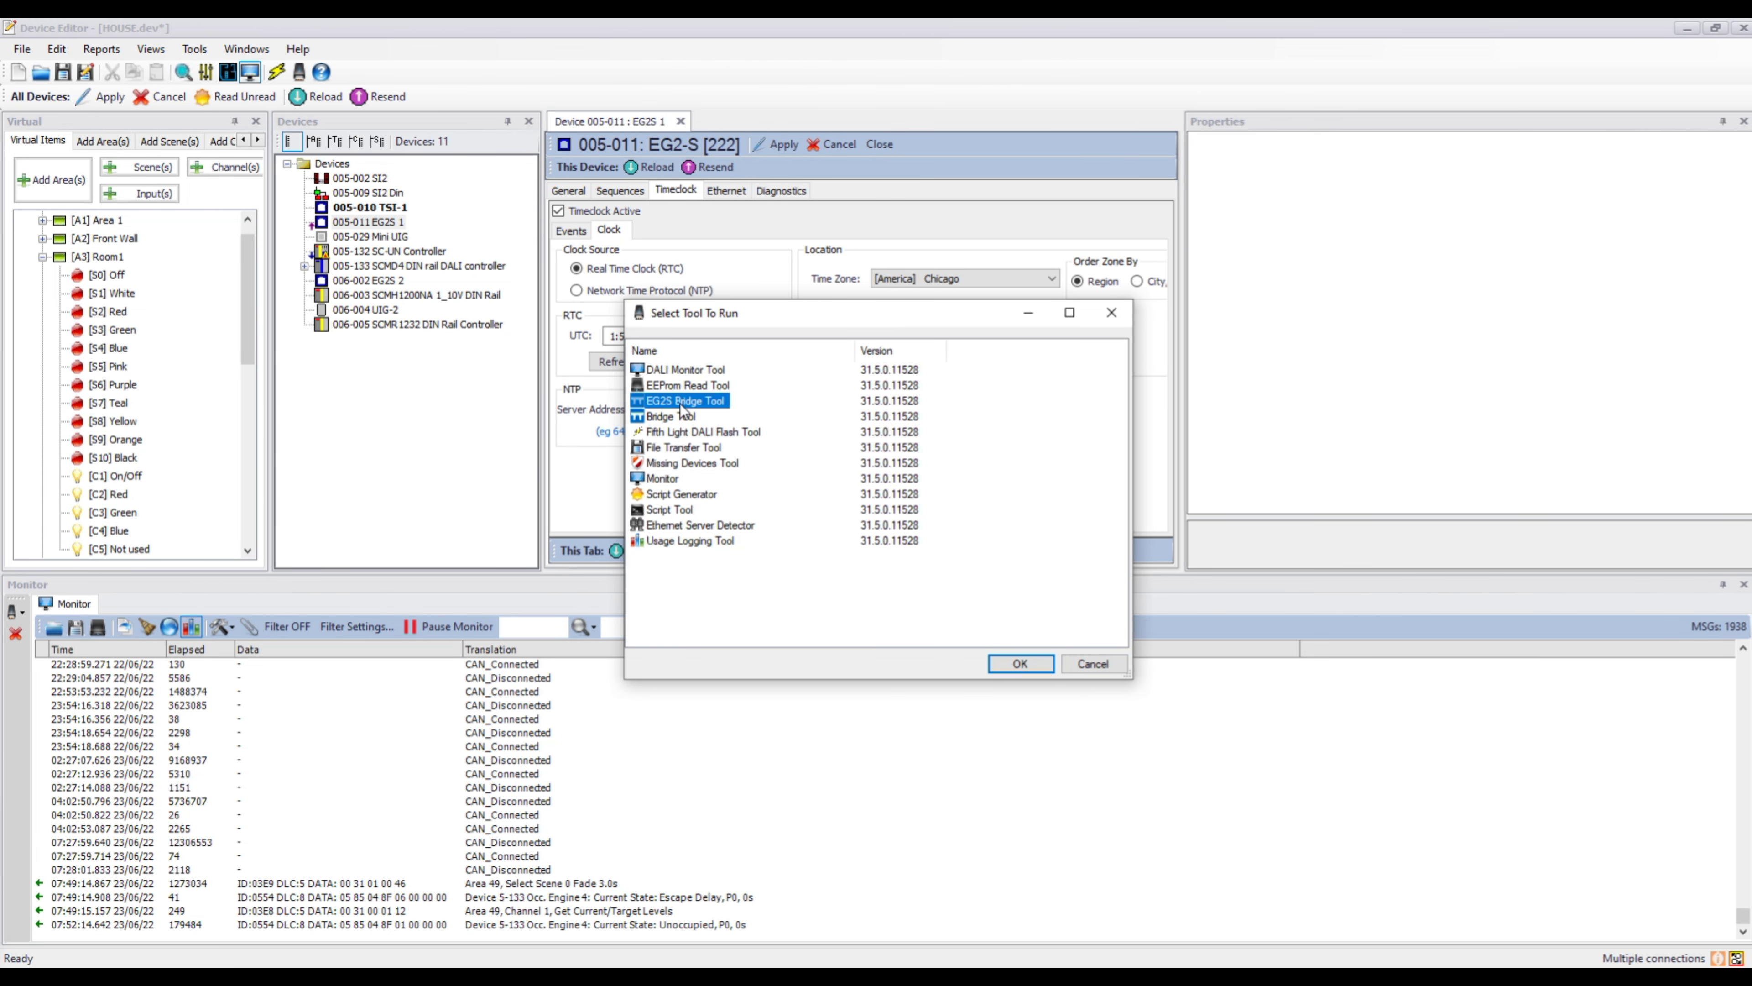
click(1019, 663)
drag(307, 112, 559, 178)
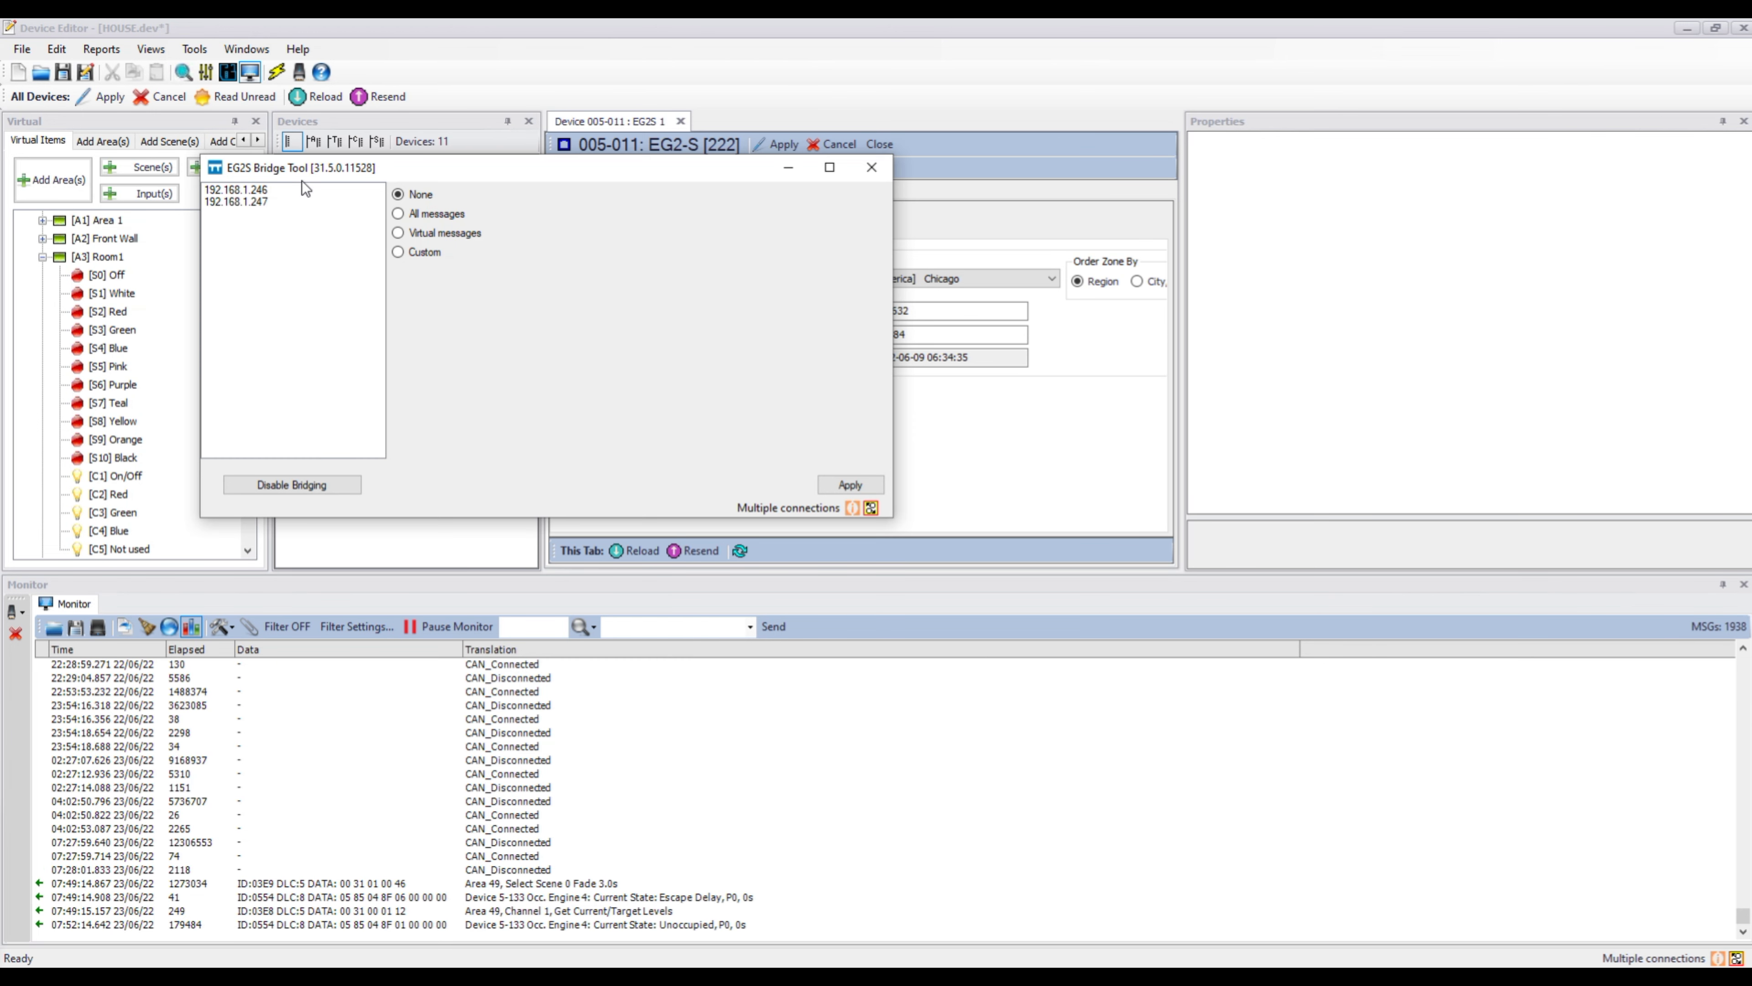
Check the EG2-S links used by the bridge tool and set bridging to All messages.
click(853, 510)
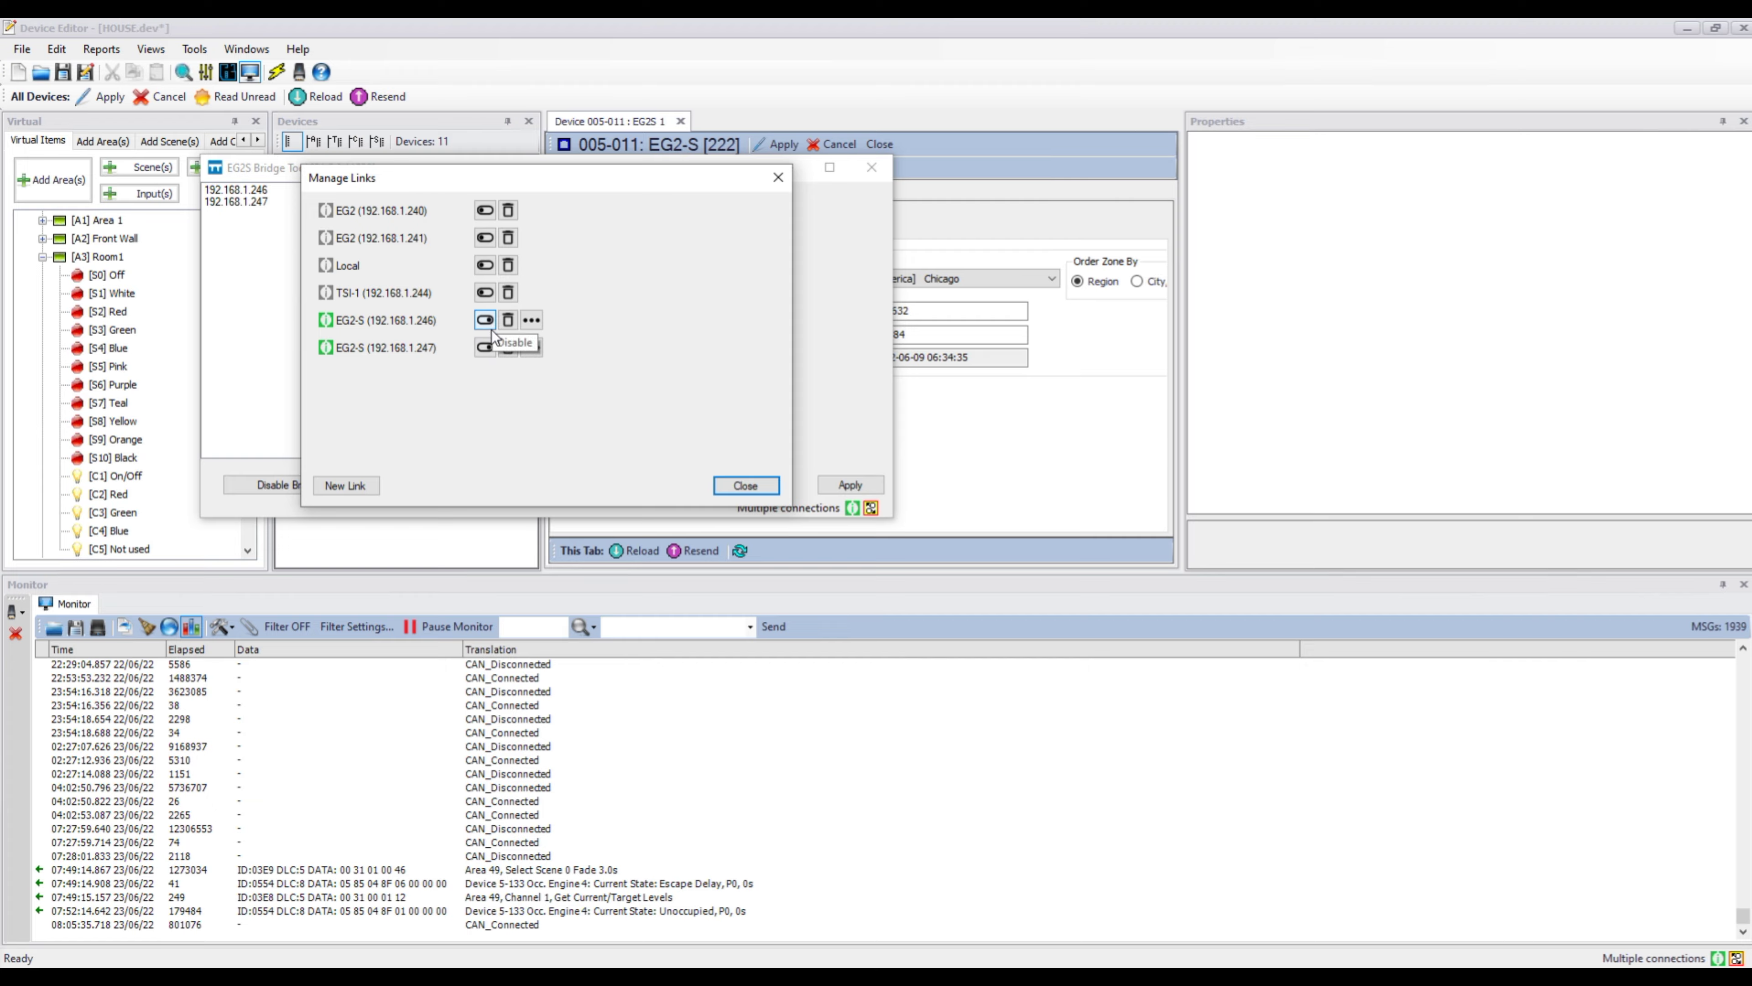
click(745, 485)
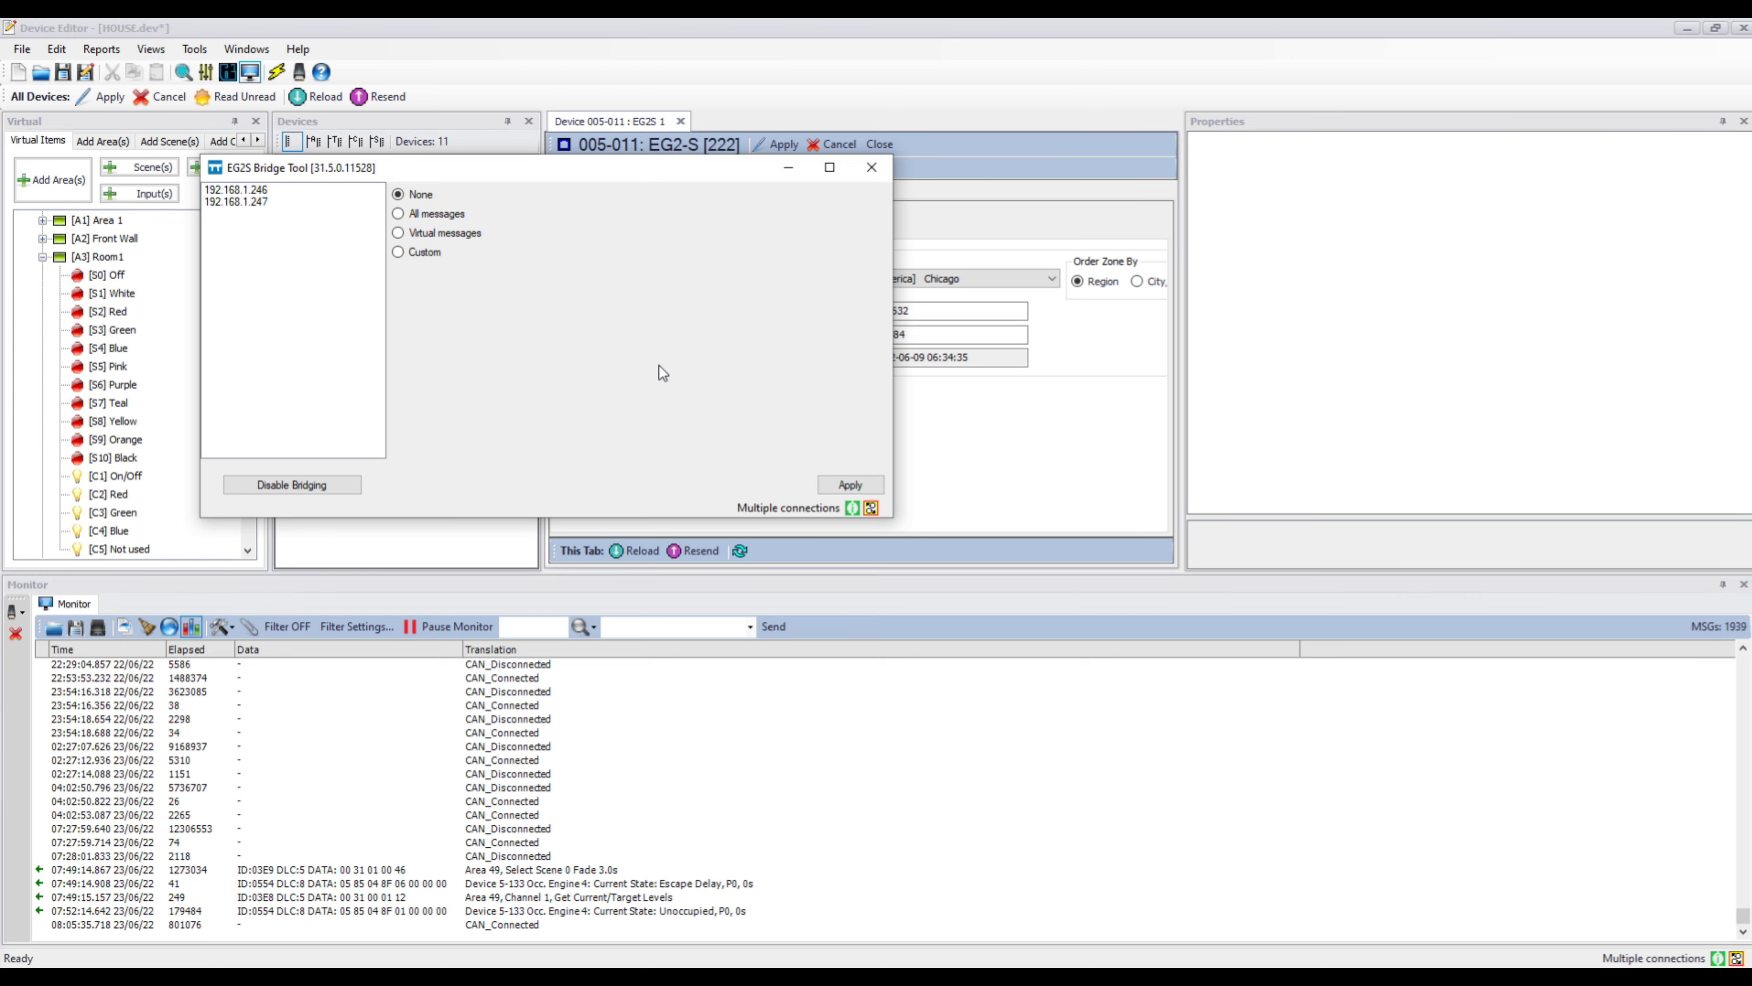
click(399, 215)
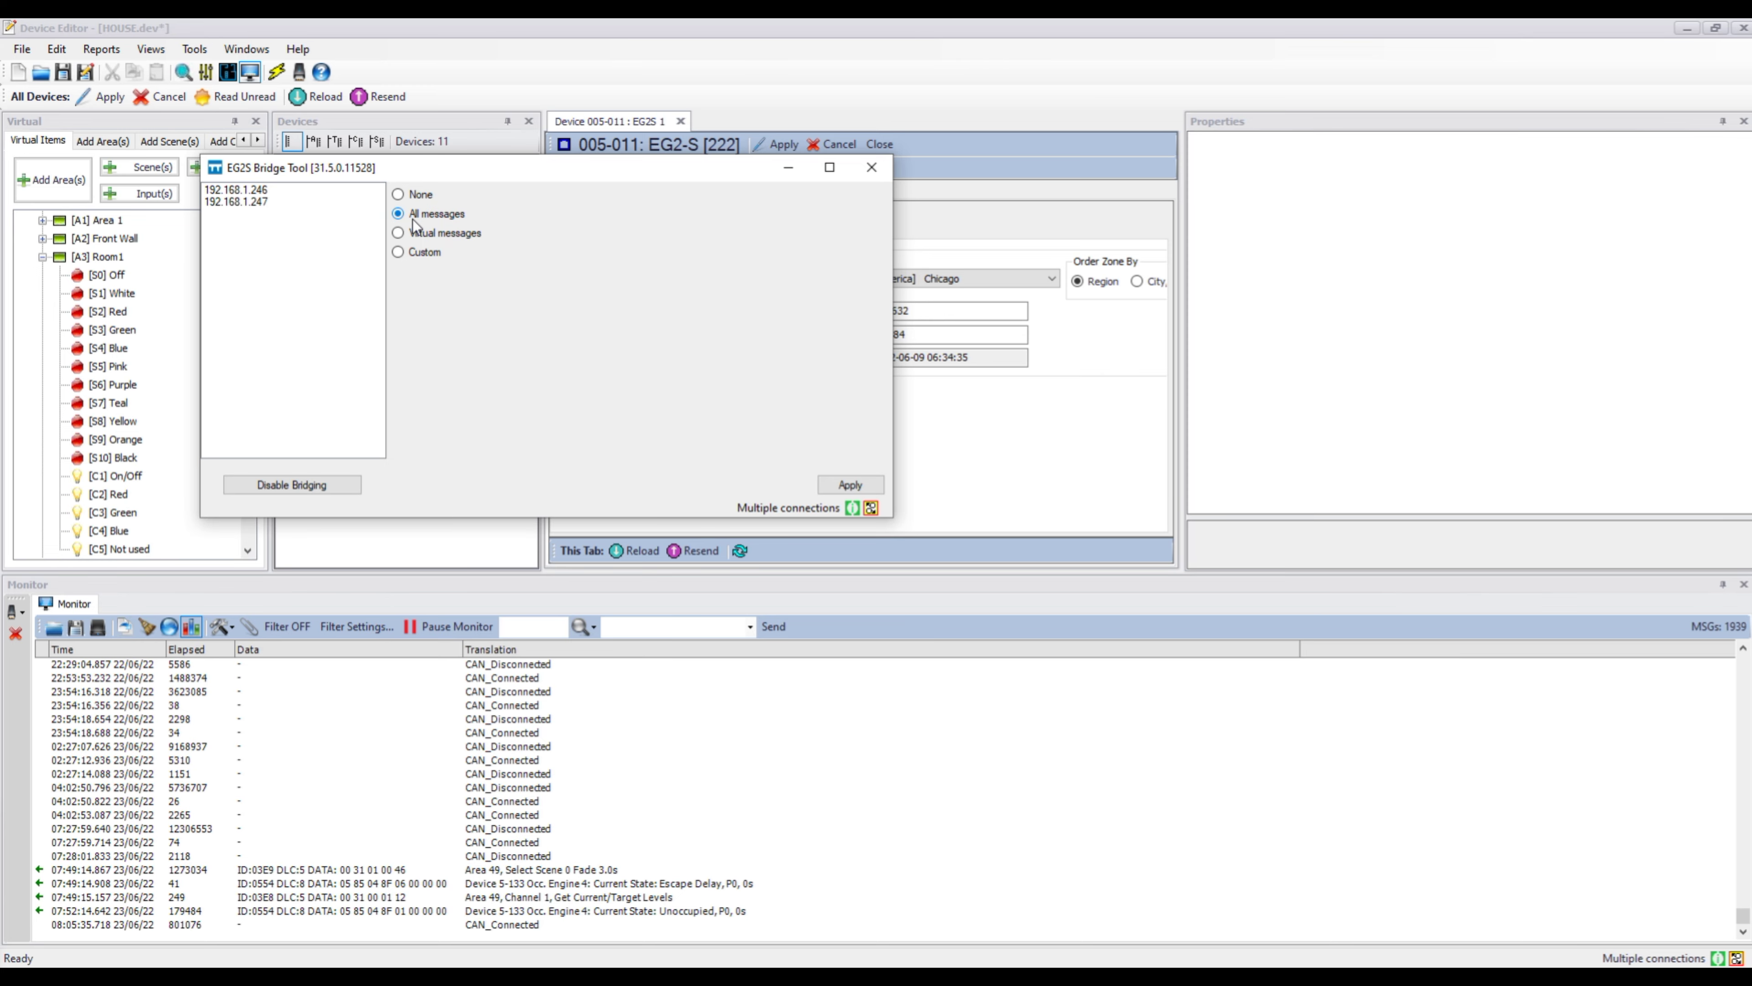